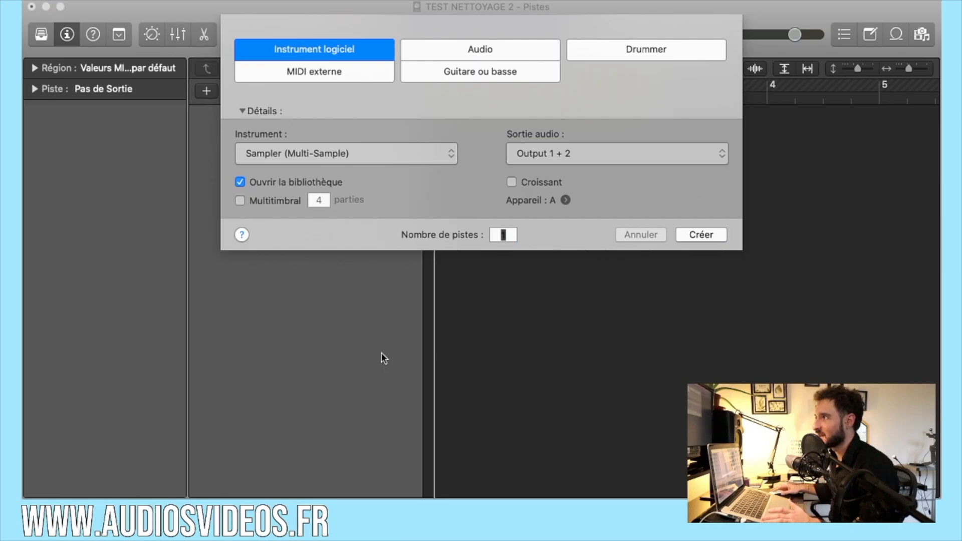
# Create one software instrument track that uses Quick Sampler (Single Sample) as its instrument.
pyautogui.click(362, 151)
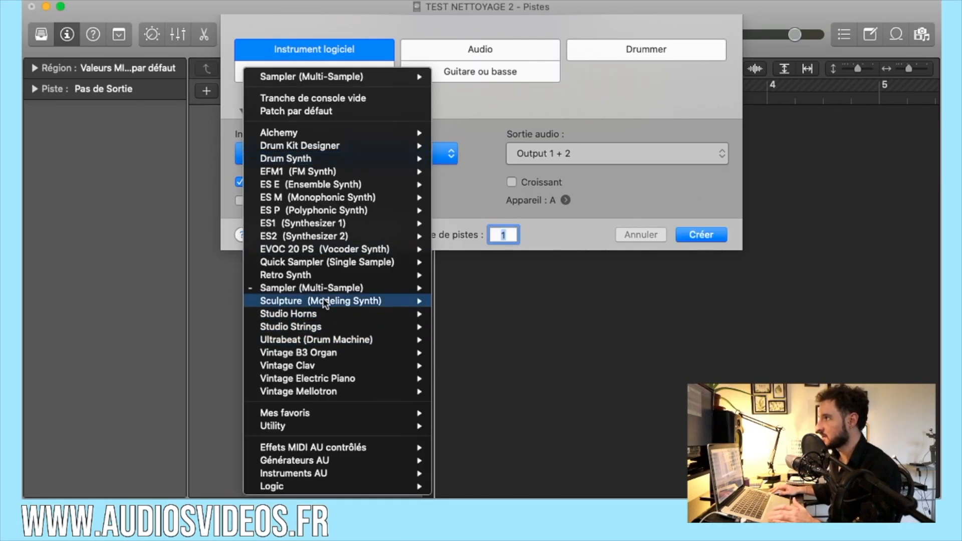
pyautogui.click(282, 262)
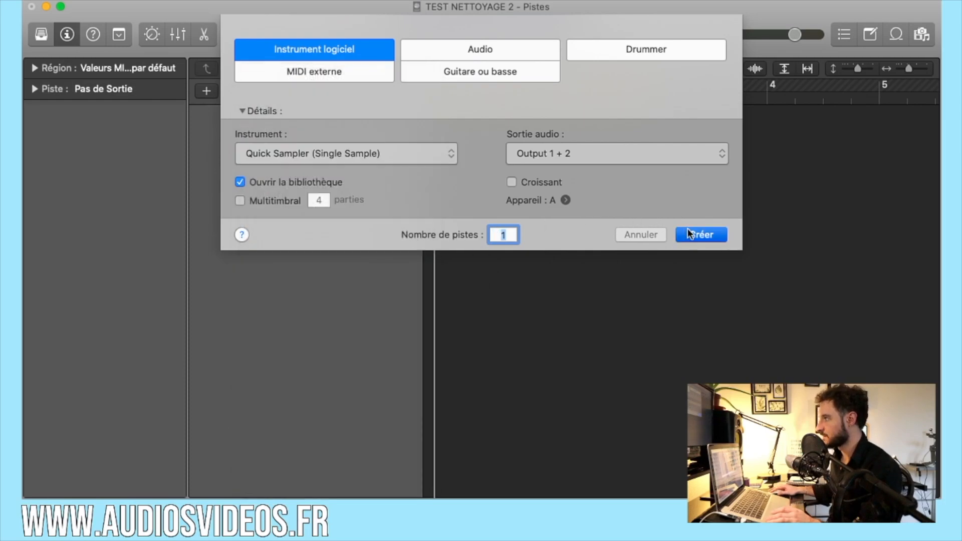
pyautogui.click(694, 235)
pyautogui.press('super+k')
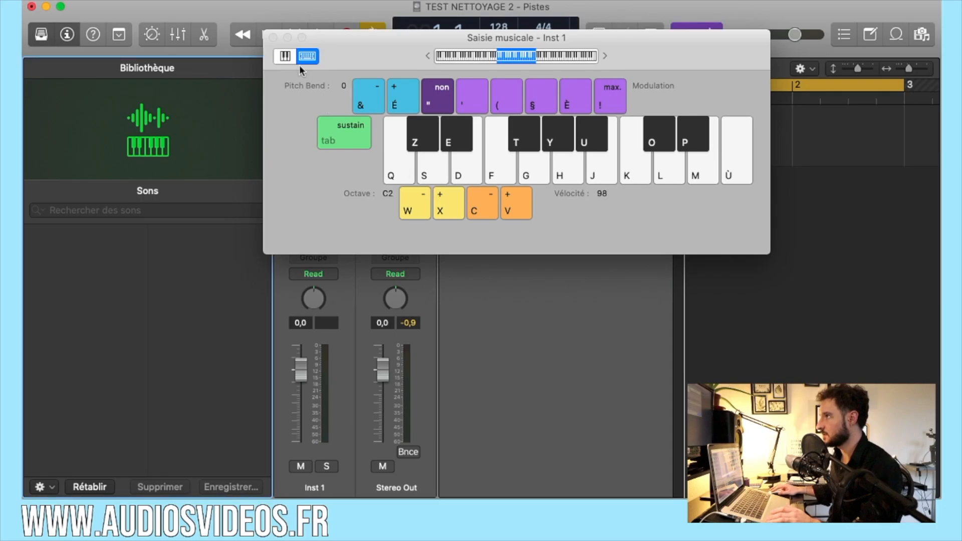
pyautogui.moveTo(328, 40); pyautogui.dragTo(389, 251)
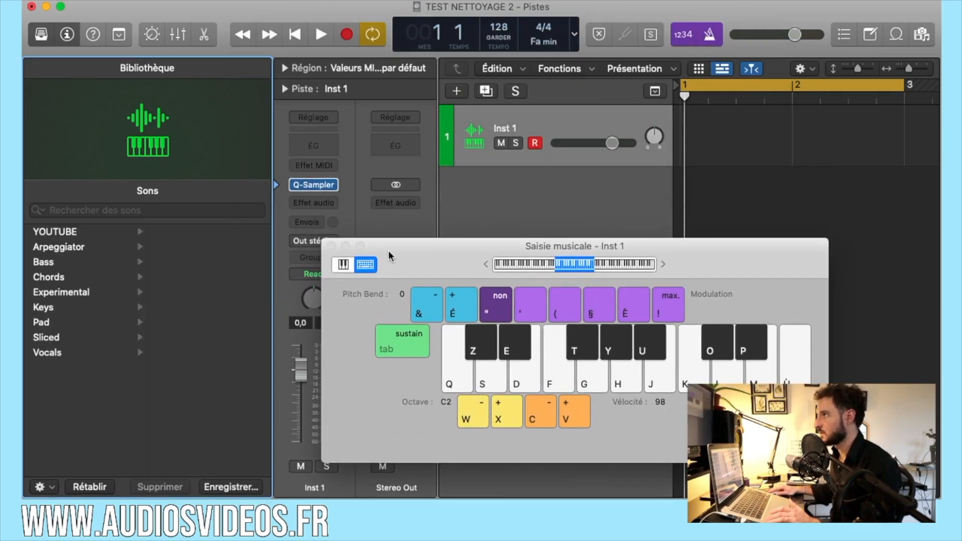
pyautogui.click(331, 246)
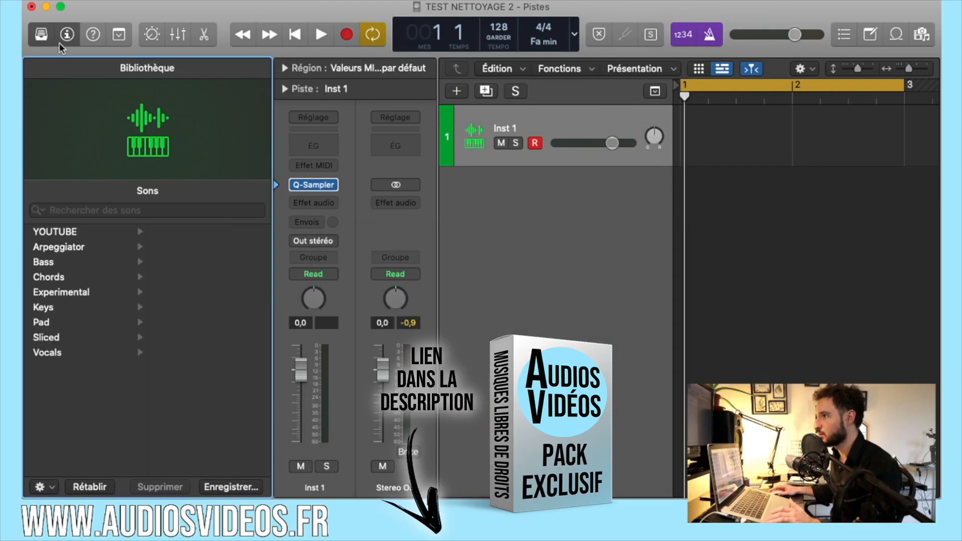
# Hide the sound library and show the loop browser beside the Quick Sampler window.
pyautogui.click(41, 37)
pyautogui.moveTo(70, 193)
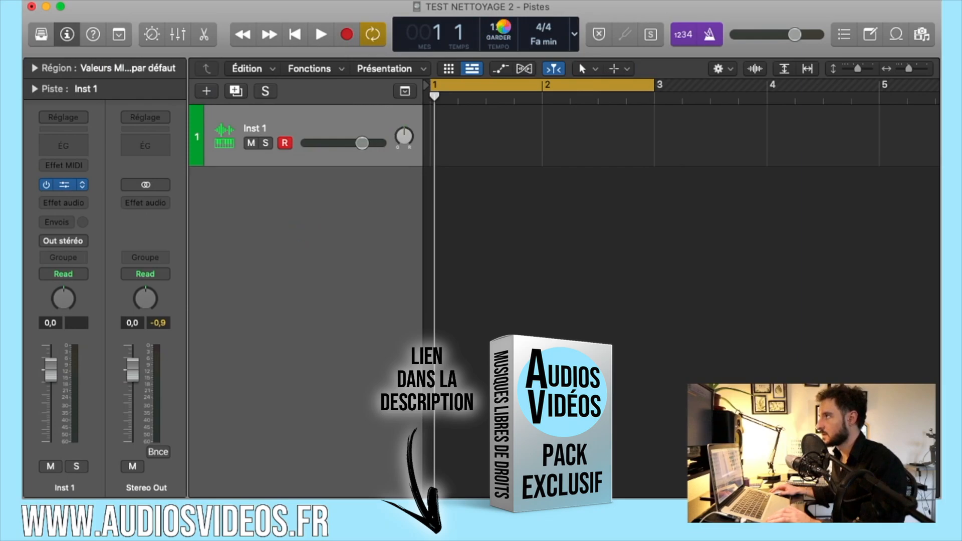
pyautogui.moveTo(501, 188); pyautogui.dragTo(352, 21)
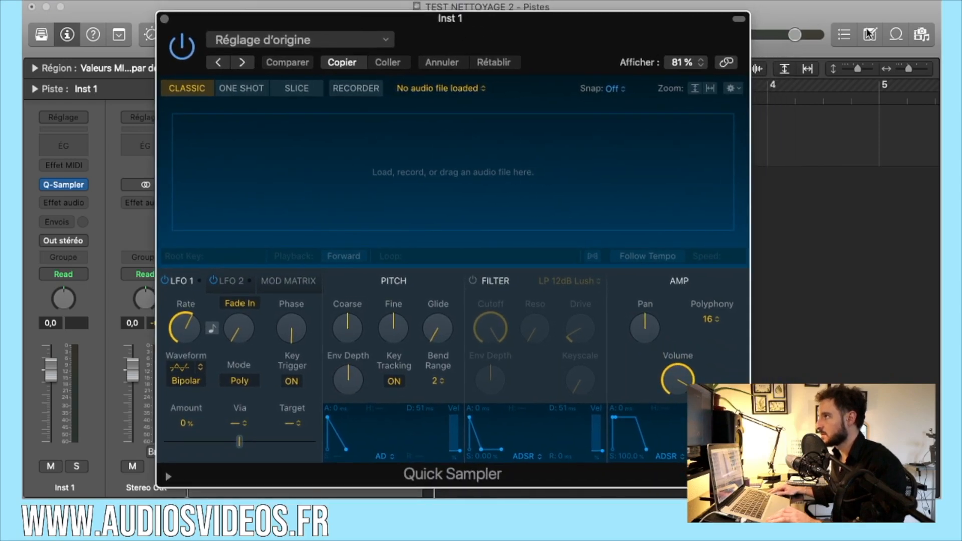
pyautogui.click(896, 35)
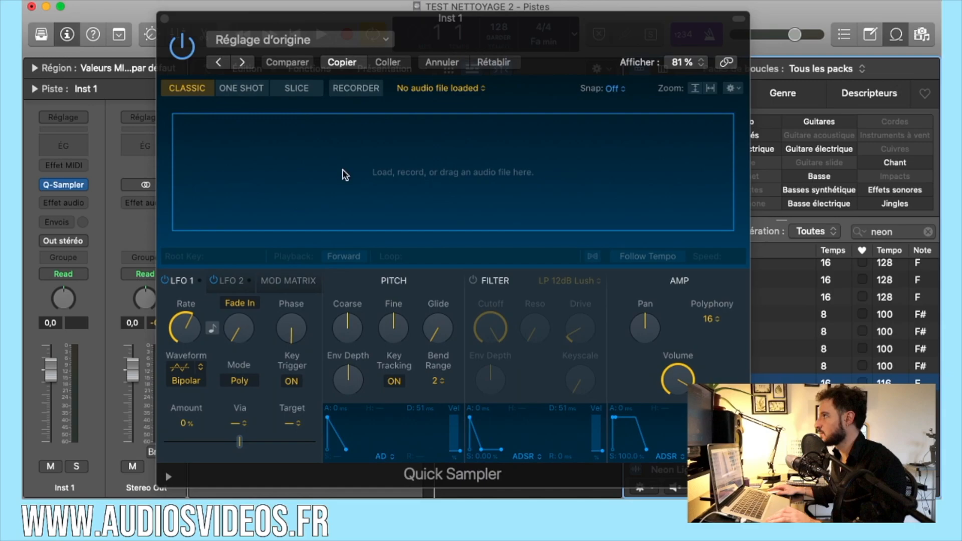
pyautogui.moveTo(634, 26); pyautogui.dragTo(558, 25)
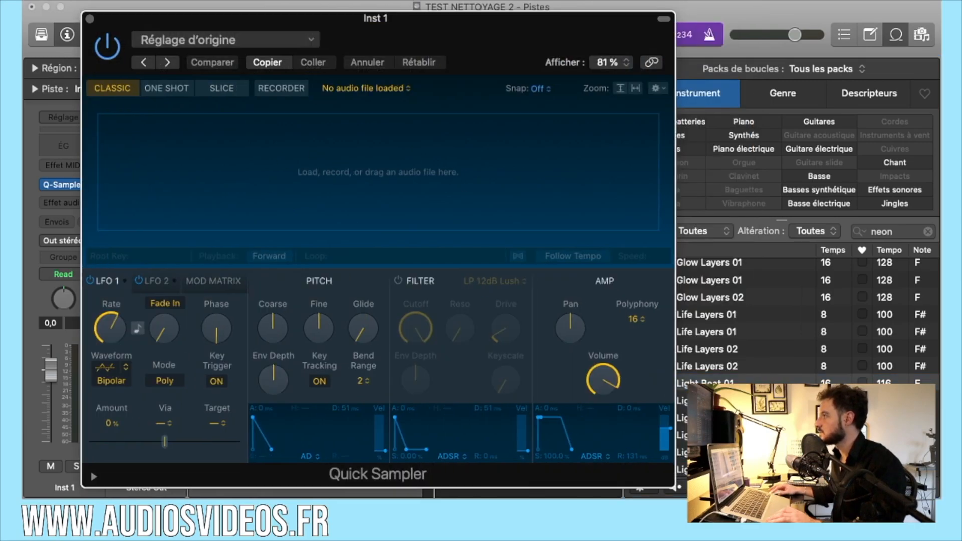
# Load the Neon Light Guitar 03 loop from the loop browser into Quick Sampler.
pyautogui.click(717, 386)
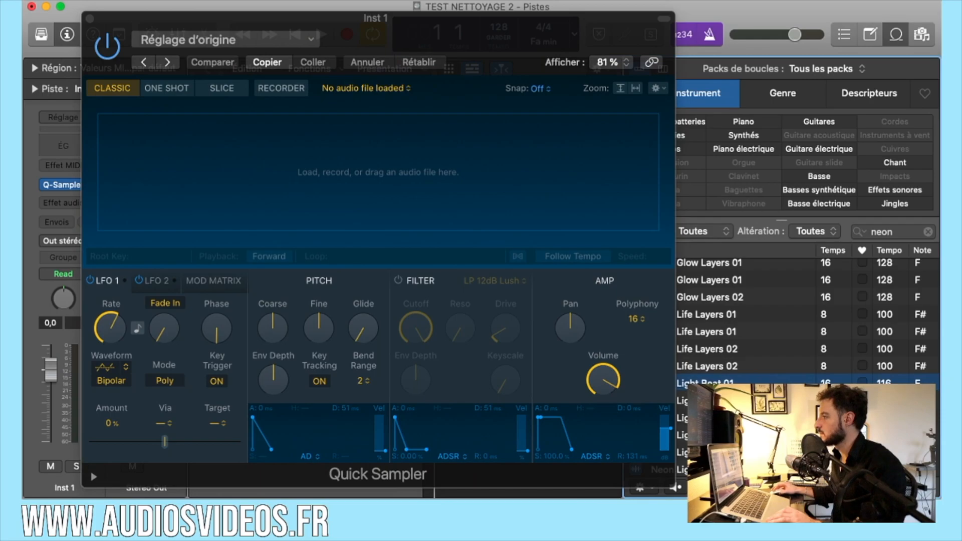
pyautogui.click(717, 453)
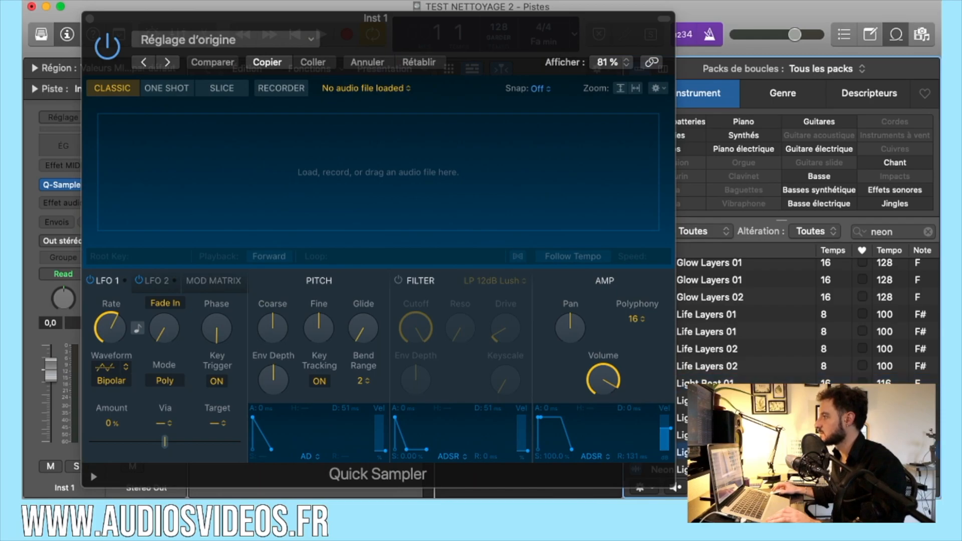
pyautogui.moveTo(357, 154); pyautogui.dragTo(304, 160)
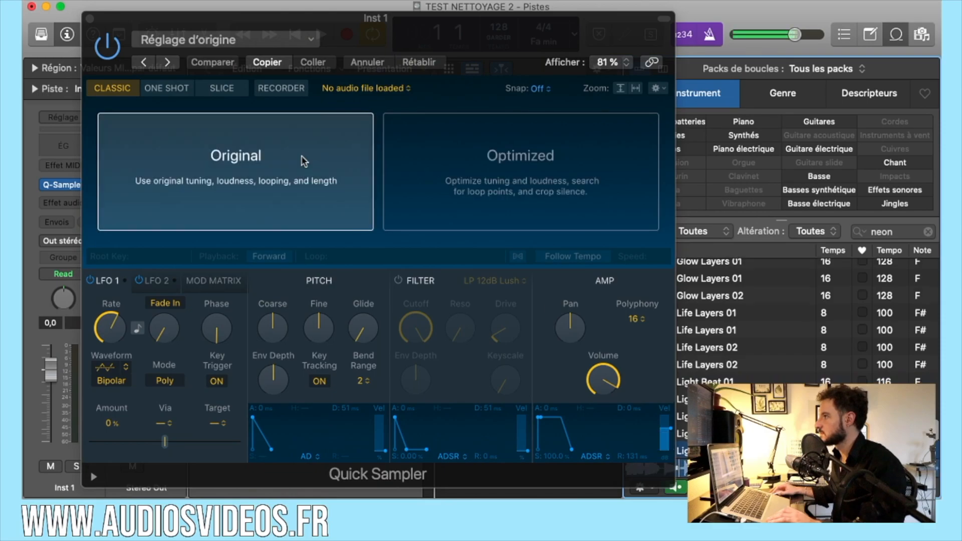
pyautogui.moveTo(462, 163); pyautogui.dragTo(495, 165)
pyautogui.moveTo(410, 159); pyautogui.dragTo(264, 166)
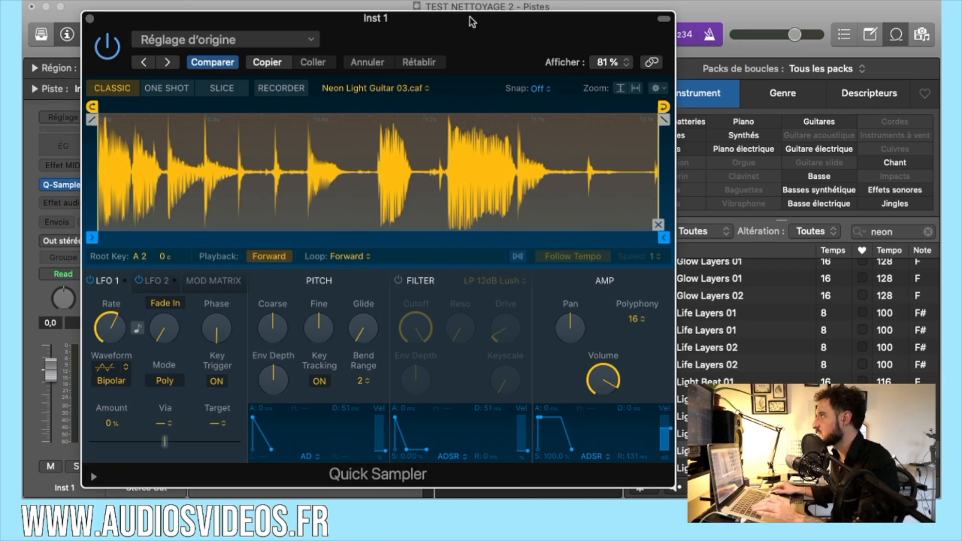
# Show the on-screen keyboard in musical typing mode and arrange it above the Quick Sampler window.
pyautogui.moveTo(471, 21); pyautogui.dragTo(449, 40)
pyautogui.click(529, 1)
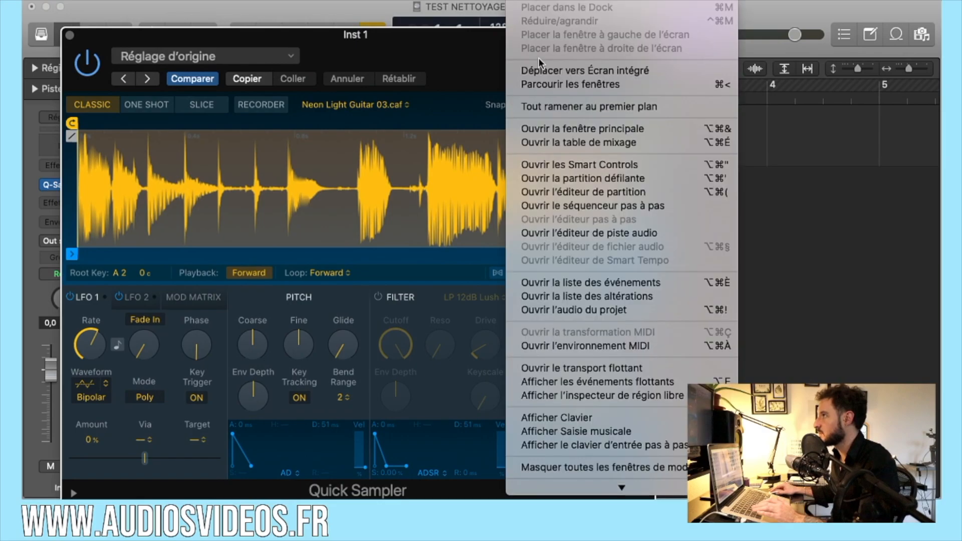
pyautogui.click(556, 418)
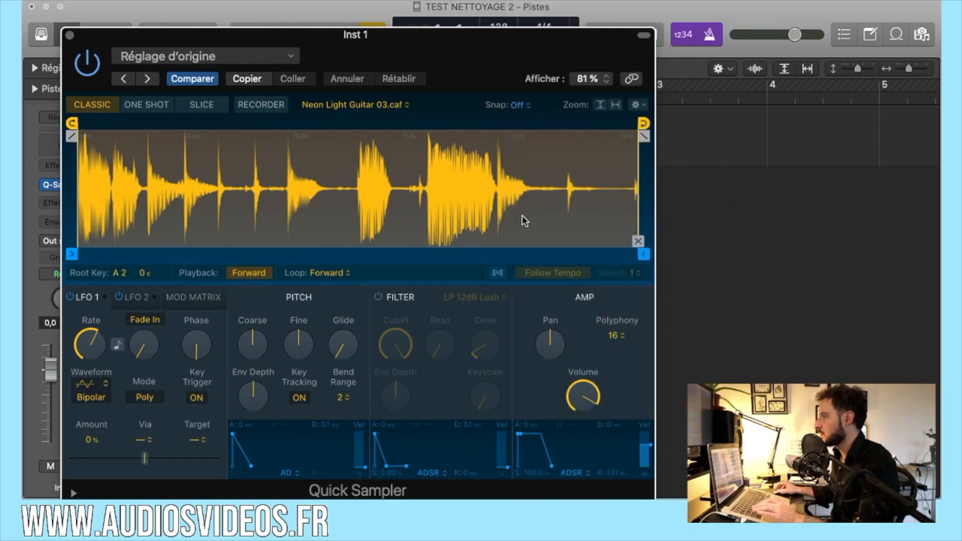
pyautogui.click(366, 264)
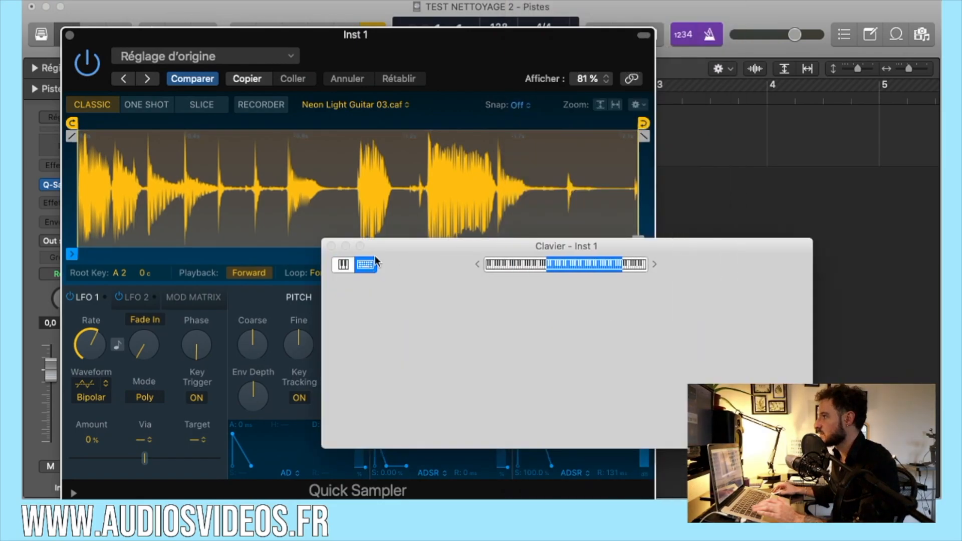
pyautogui.moveTo(400, 251); pyautogui.dragTo(503, 16)
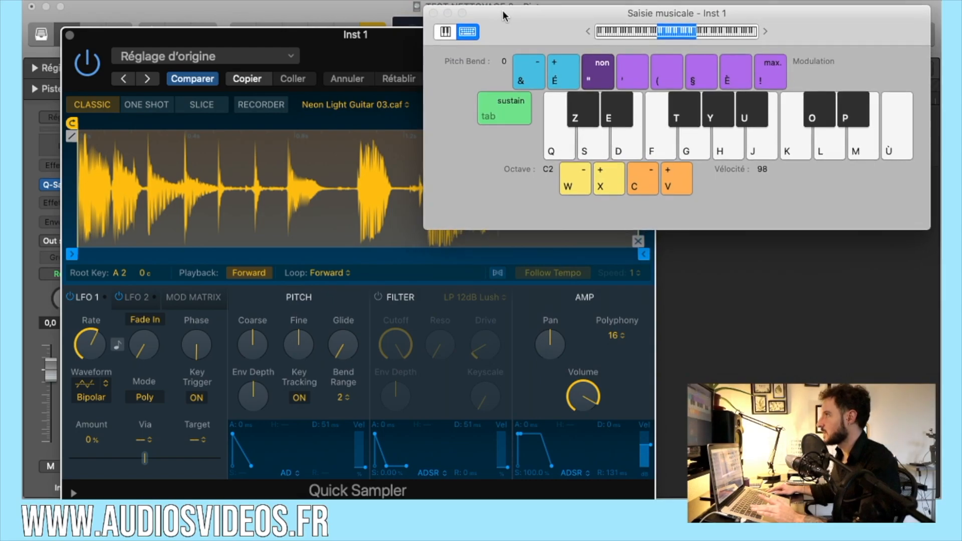
pyautogui.moveTo(323, 31); pyautogui.dragTo(328, 219)
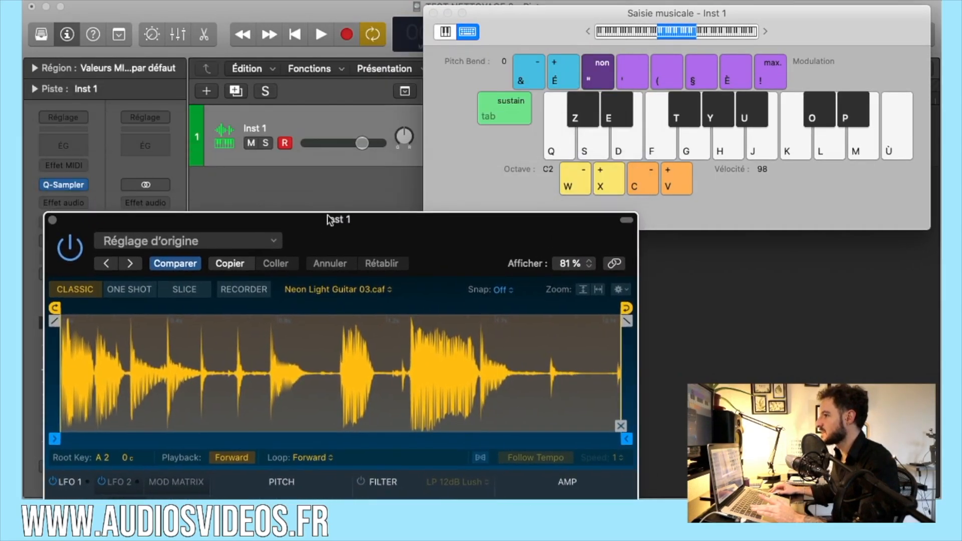
pyautogui.click(523, 23)
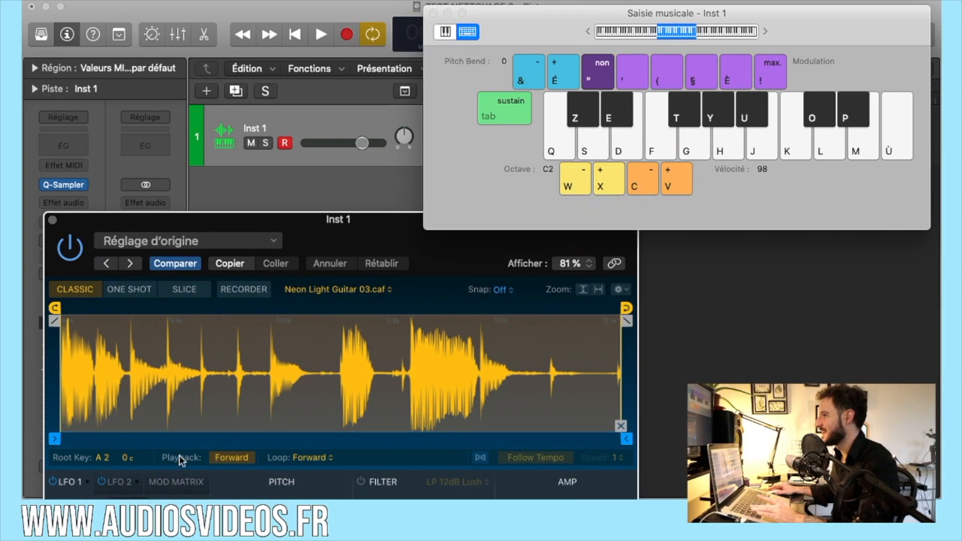
# Play a range of notes on the musical typing keyboard to hear the sample at different pitches.
pyautogui.click(564, 143)
pyautogui.click(659, 143)
pyautogui.click(762, 143)
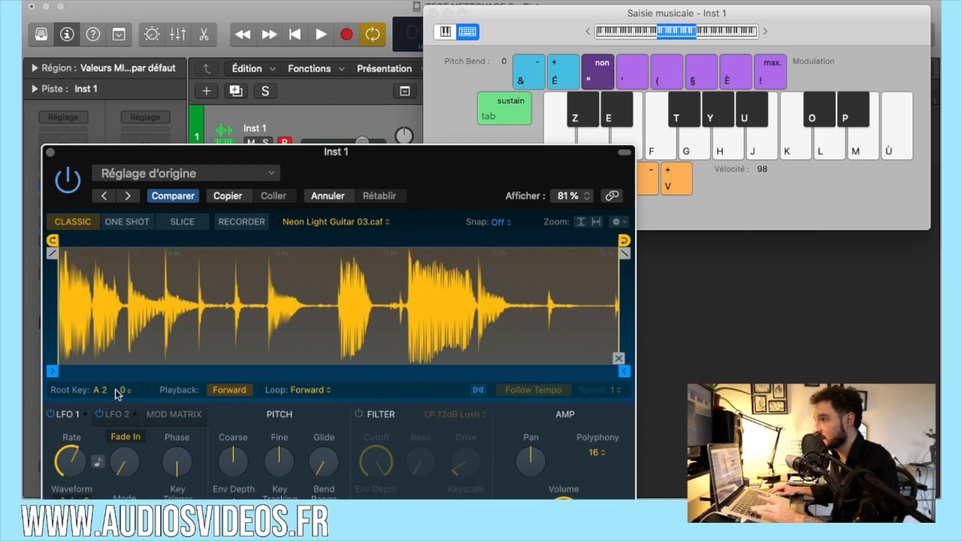
pyautogui.moveTo(365, 151); pyautogui.dragTo(358, 216)
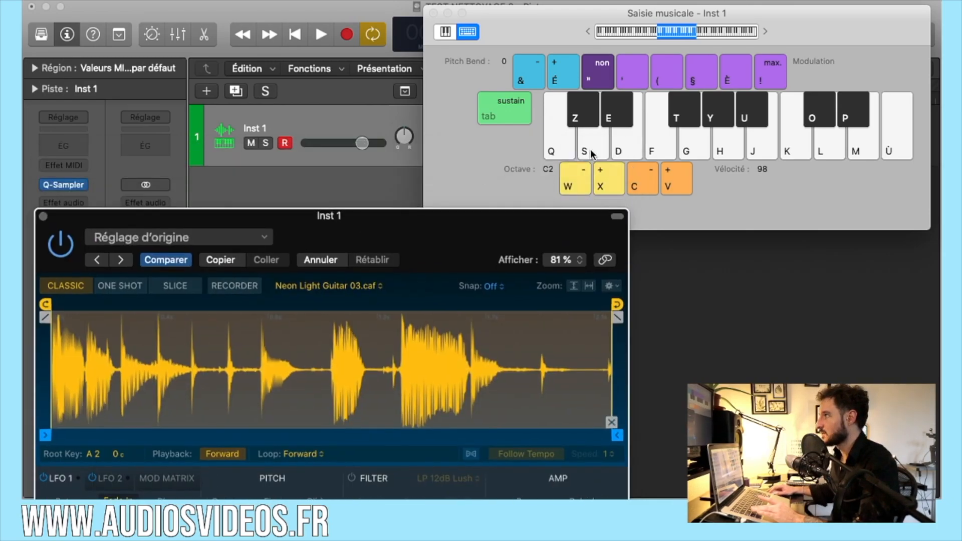
pyautogui.click(565, 152)
pyautogui.click(592, 151)
pyautogui.click(620, 151)
pyautogui.click(657, 150)
pyautogui.click(692, 150)
pyautogui.click(725, 150)
pyautogui.click(759, 151)
pyautogui.press('f')
pyautogui.press('h')
pyautogui.press('j')
pyautogui.press('d')
pyautogui.press('f')
pyautogui.press('f')
pyautogui.press('f')
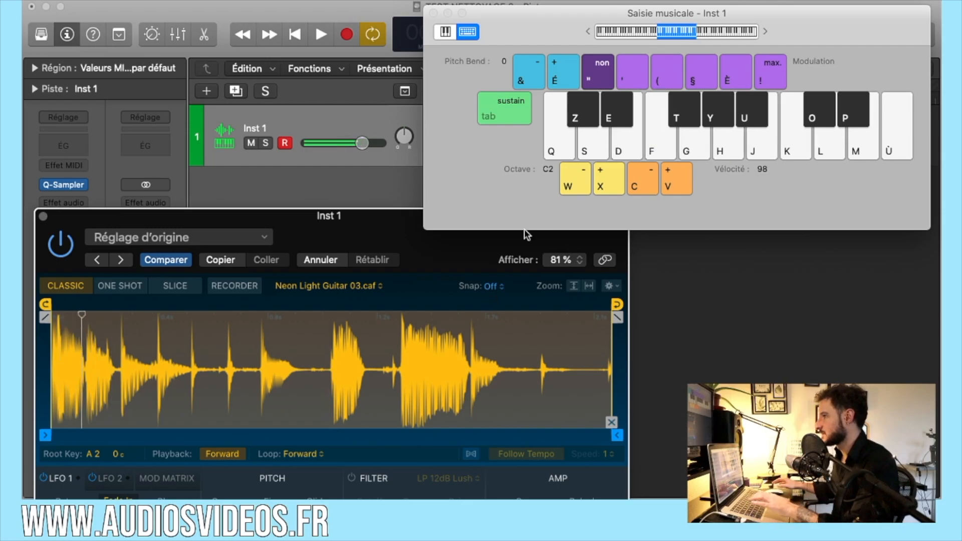
# Check the sample's root key, A 2, and play that note on the musical typing keyboard.
pyautogui.moveTo(362, 216); pyautogui.dragTo(396, 80)
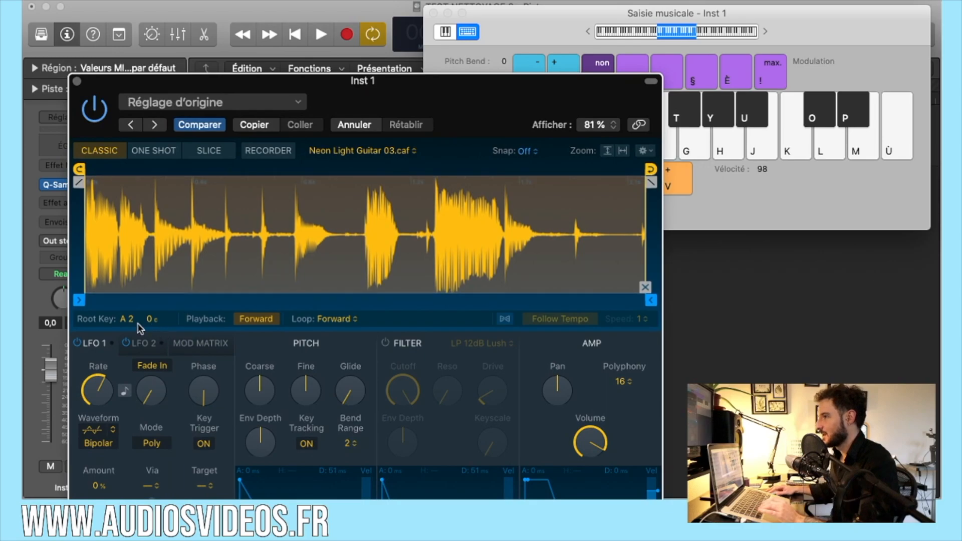
pyautogui.moveTo(419, 89); pyautogui.dragTo(379, 202)
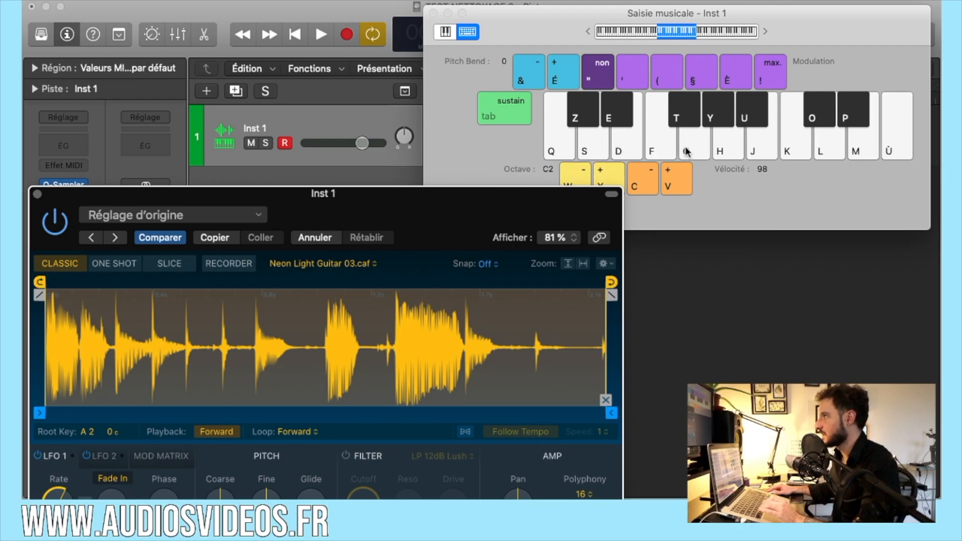
pyautogui.click(726, 150)
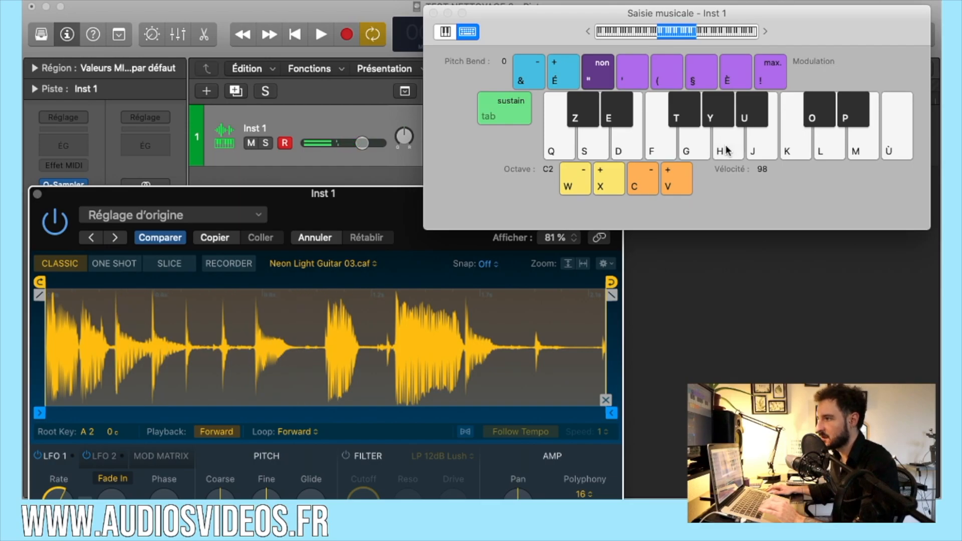
pyautogui.click(725, 147)
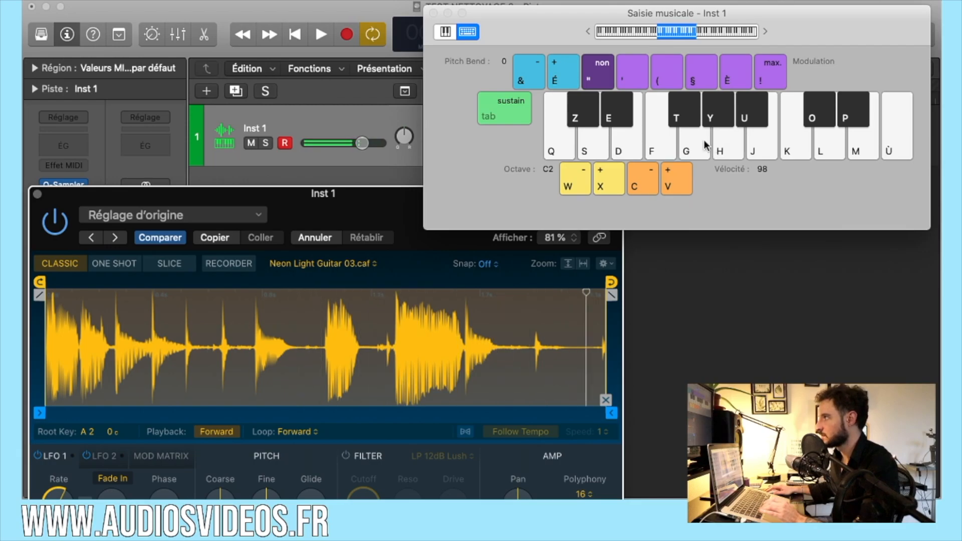
# Try One Shot mode in Quick Sampler and return to Classic mode.
pyautogui.moveTo(269, 187); pyautogui.dragTo(297, 107)
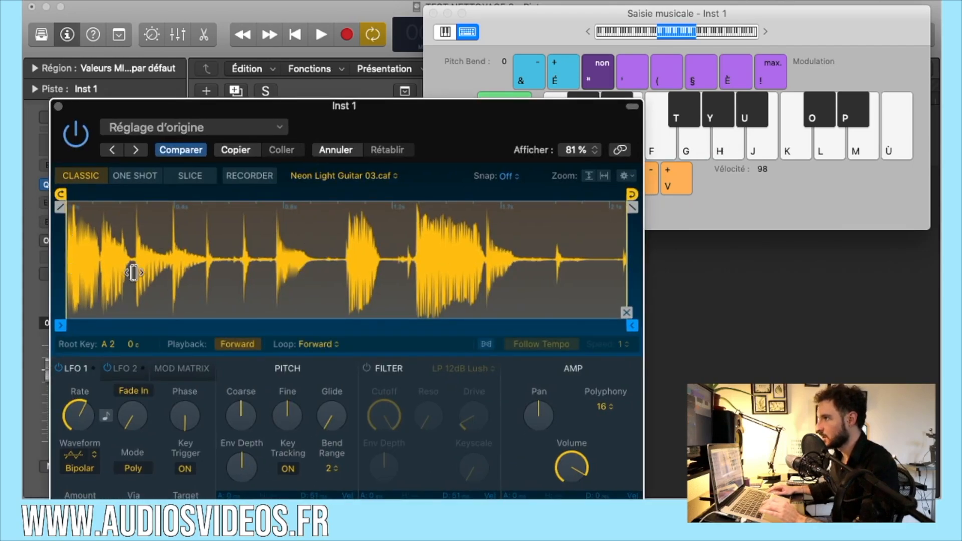
pyautogui.click(122, 177)
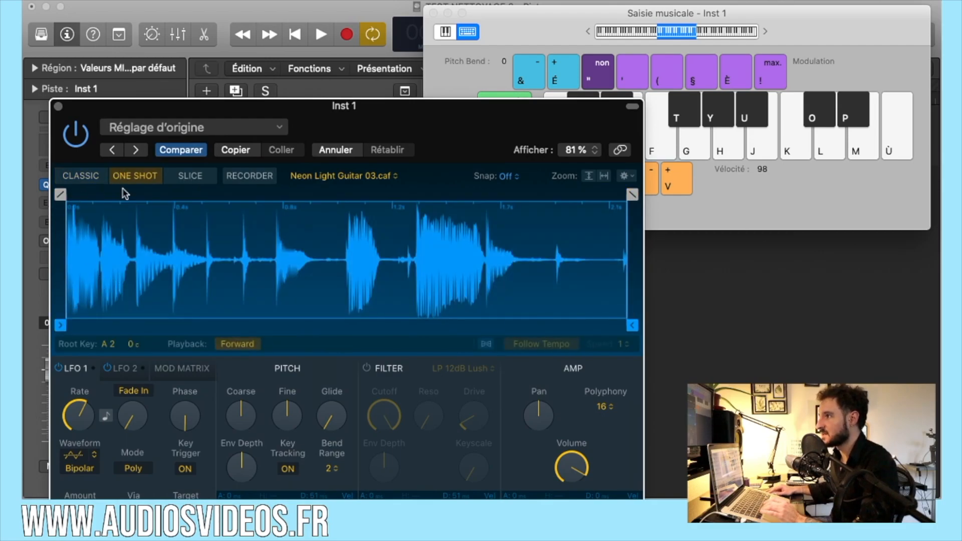
pyautogui.click(78, 176)
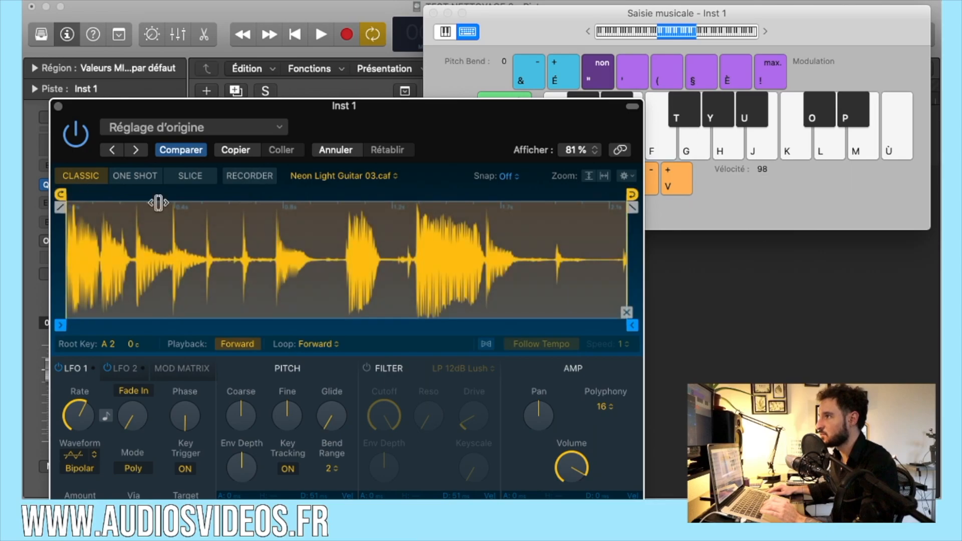
# Enable Flex mode for the sample and play the root note A 2 before and after the change.
pyautogui.click(729, 152)
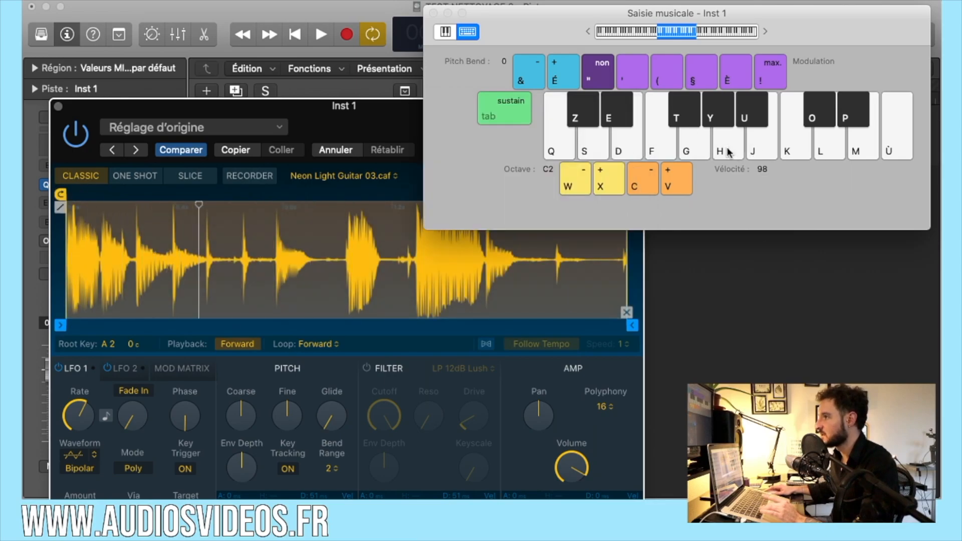
pyautogui.click(729, 152)
pyautogui.click(493, 361)
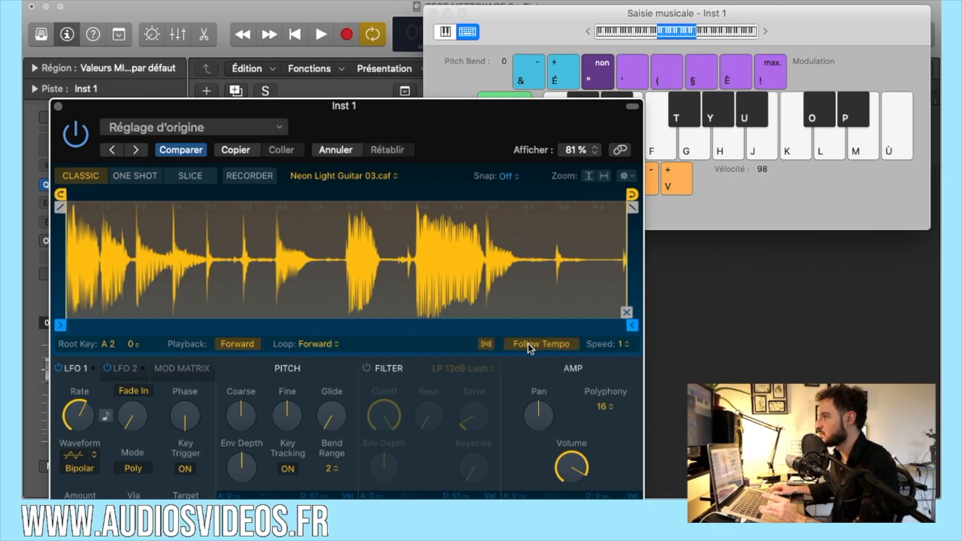
pyautogui.click(727, 151)
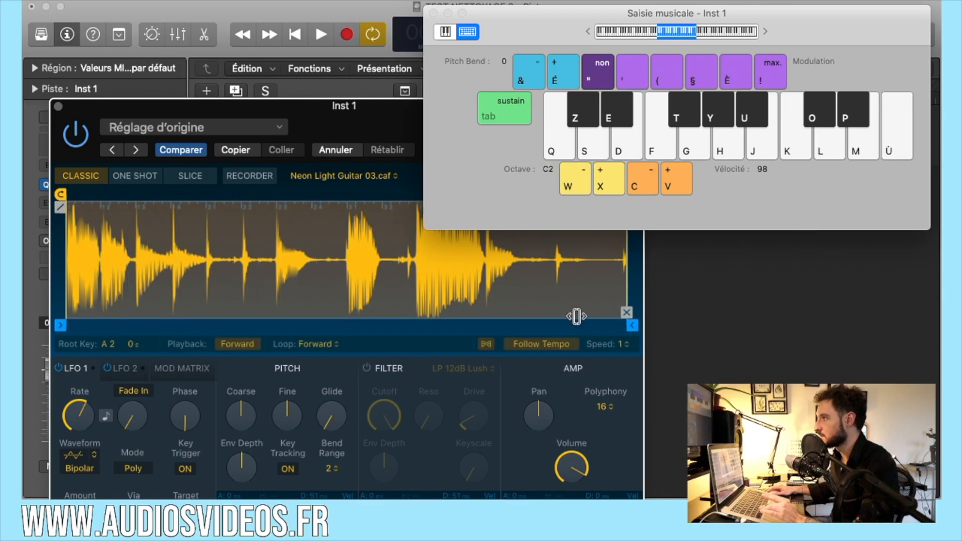
# Turn Follow Tempo off, play the root note for comparison, and turn Follow Tempo back on.
pyautogui.click(528, 344)
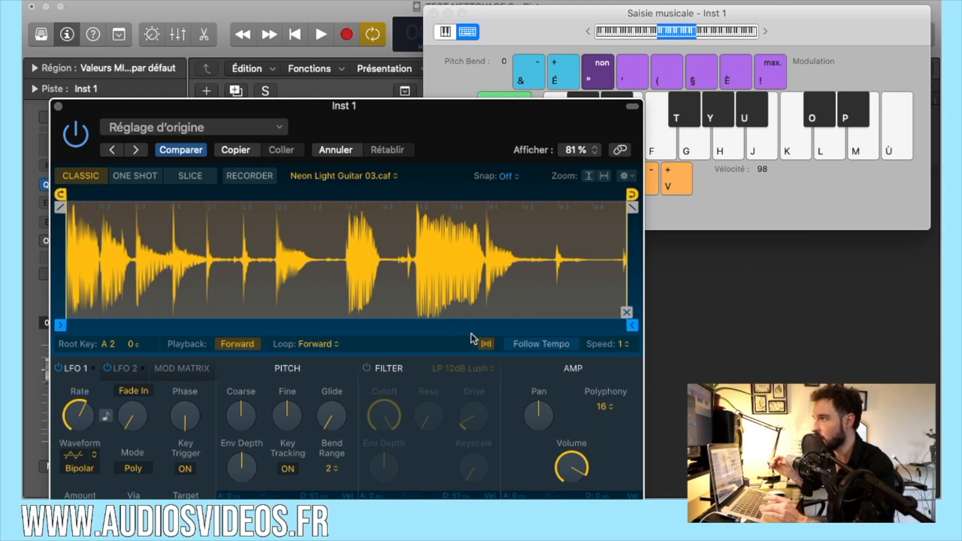
pyautogui.moveTo(502, 12); pyautogui.dragTo(528, 64)
pyautogui.moveTo(500, 28); pyautogui.dragTo(506, 5)
pyautogui.click(455, 342)
pyautogui.click(739, 144)
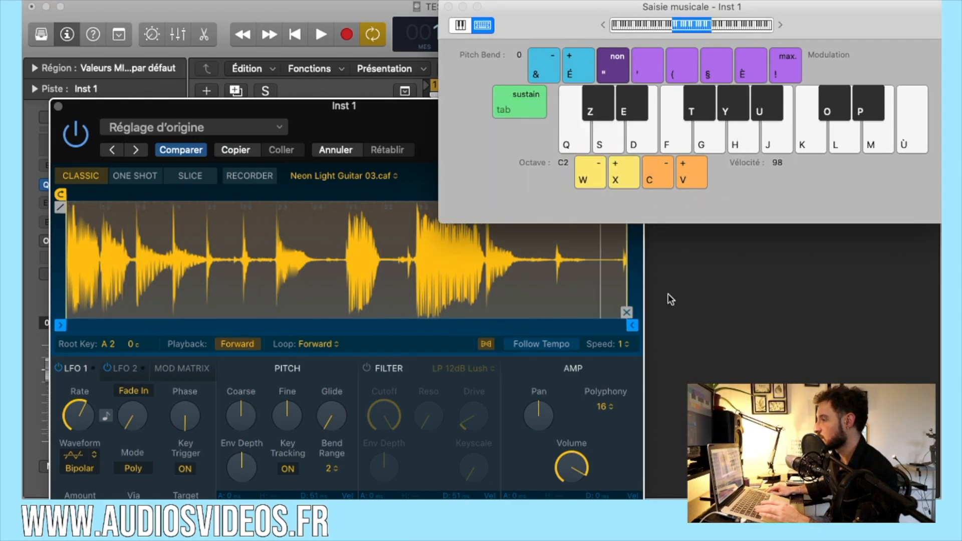
pyautogui.click(543, 337)
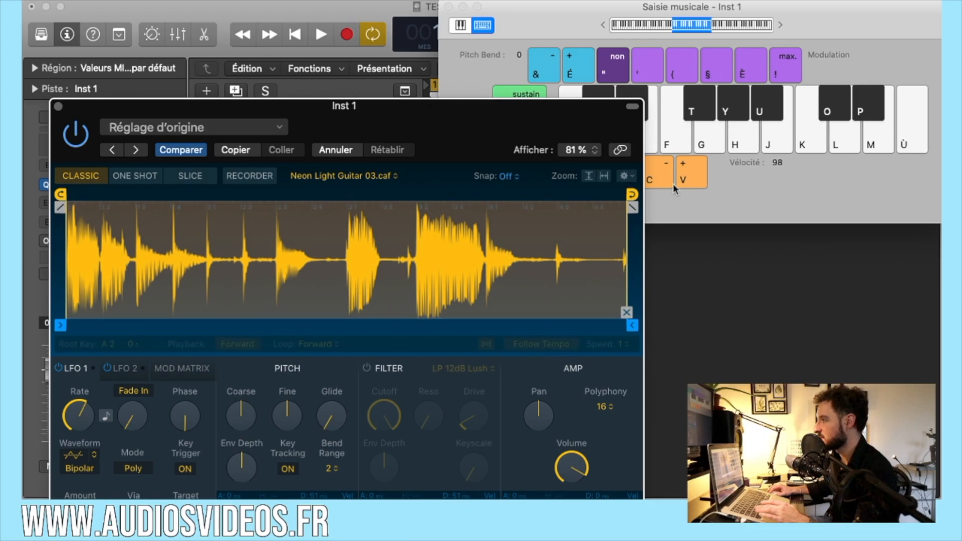
# Play the root note A 2 and move the musical typing keyboard aside temporarily to check the project tempo.
pyautogui.click(742, 144)
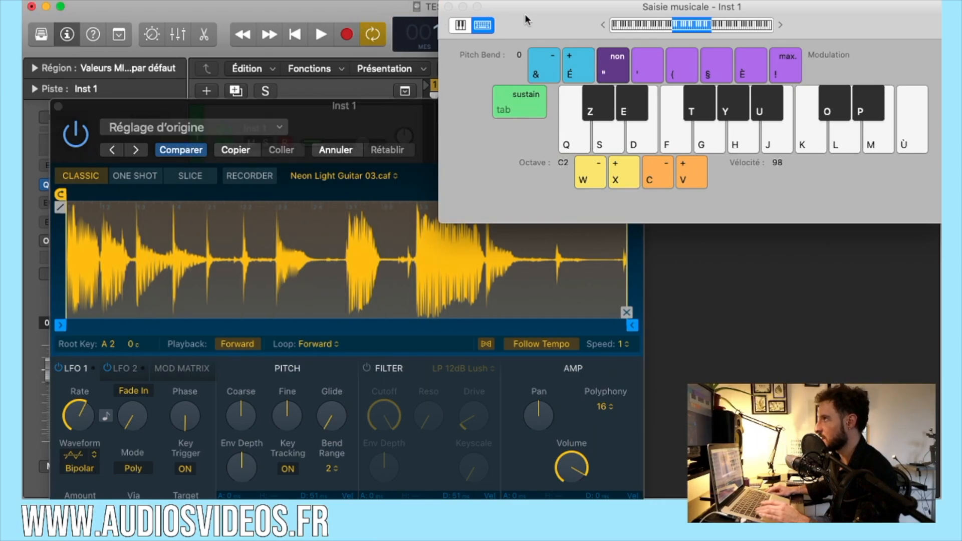
pyautogui.moveTo(525, 14); pyautogui.dragTo(535, 71)
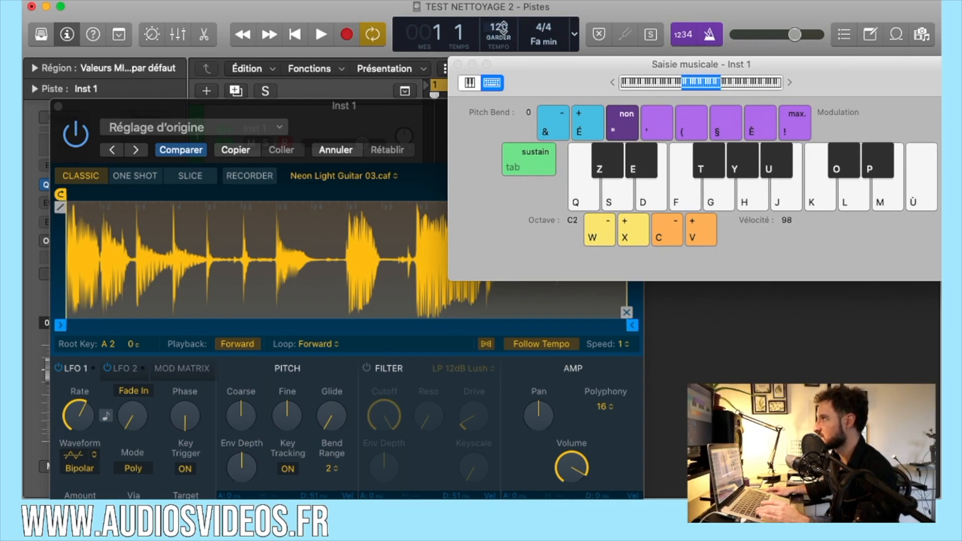
pyautogui.moveTo(522, 72); pyautogui.dragTo(491, 14)
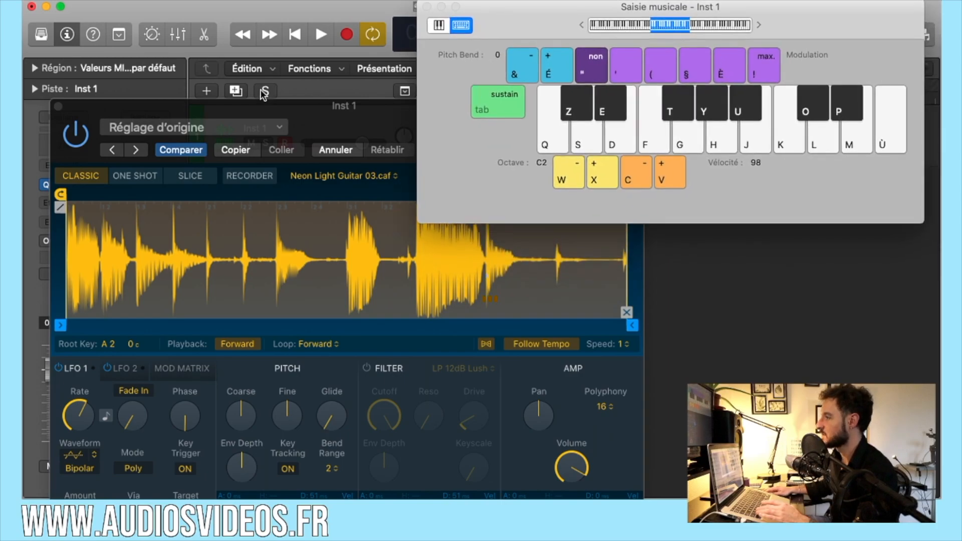
# Try One Shot mode by playing the root note A 2 several times with Follow Tempo on.
pyautogui.click(257, 102)
pyautogui.click(139, 178)
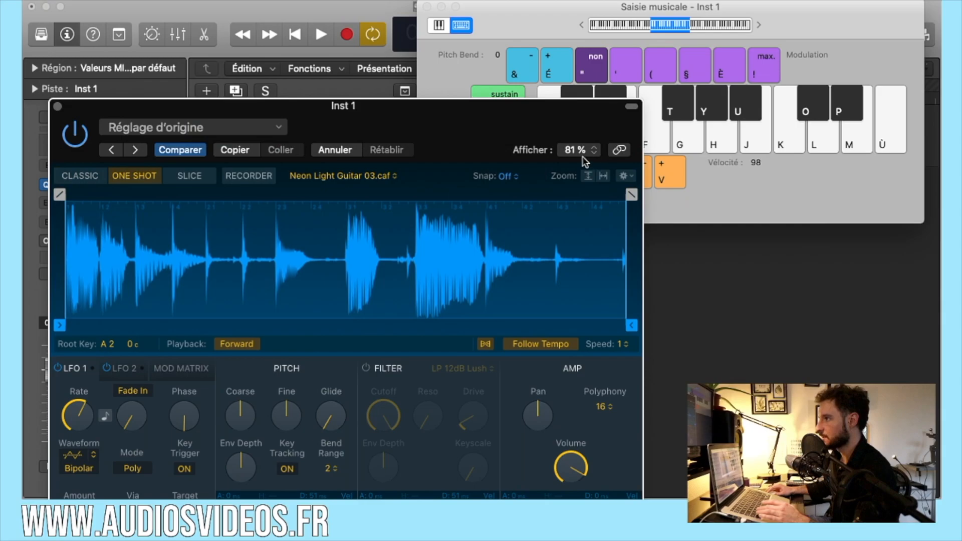
pyautogui.press('h')
pyautogui.press('h')
pyautogui.press('h')
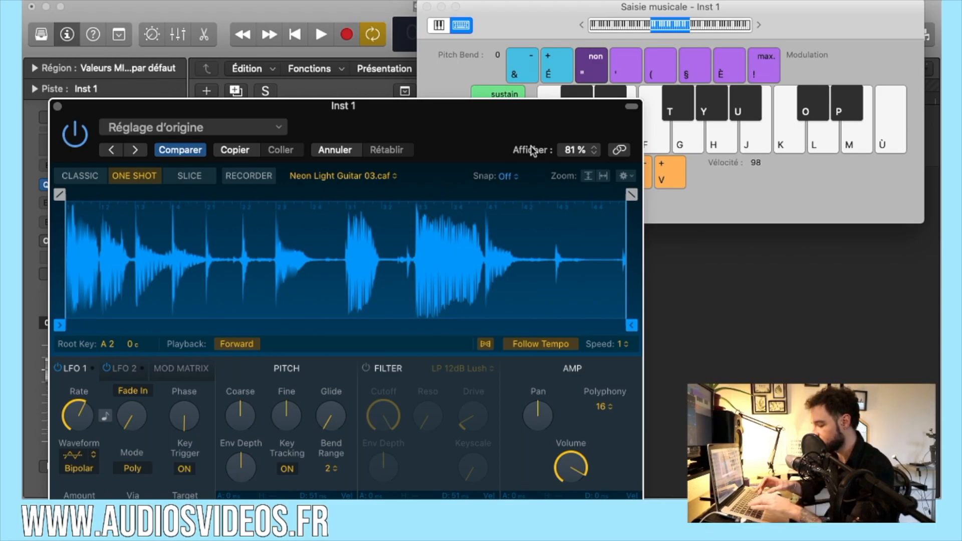
pyautogui.click(505, 20)
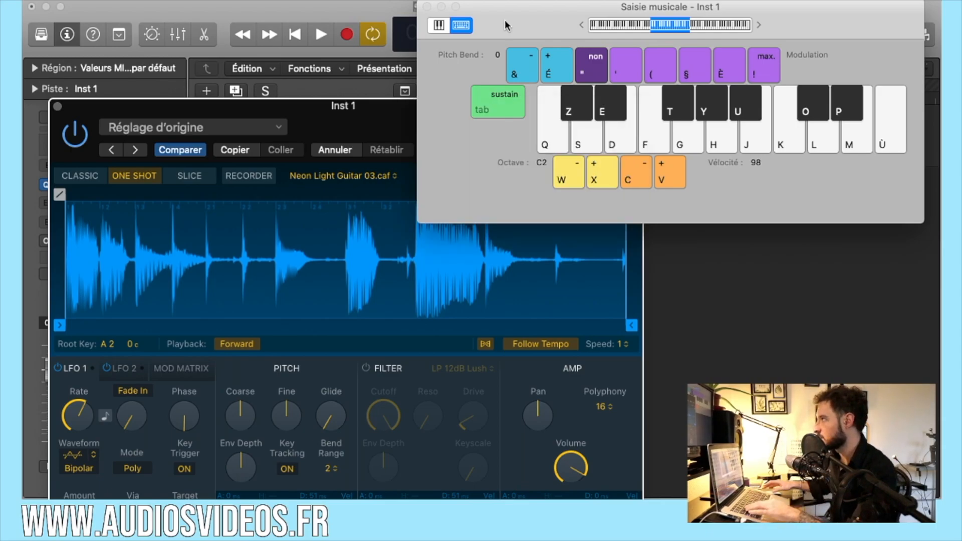
pyautogui.click(685, 144)
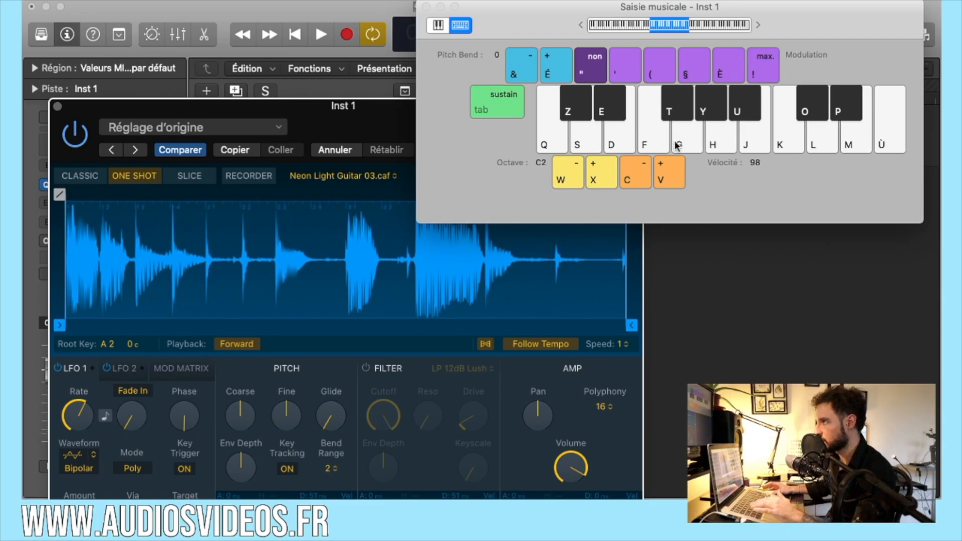
# Turn Follow Tempo off and compare the root note A 2 in One Shot mode and in Classic mode.
pyautogui.click(524, 346)
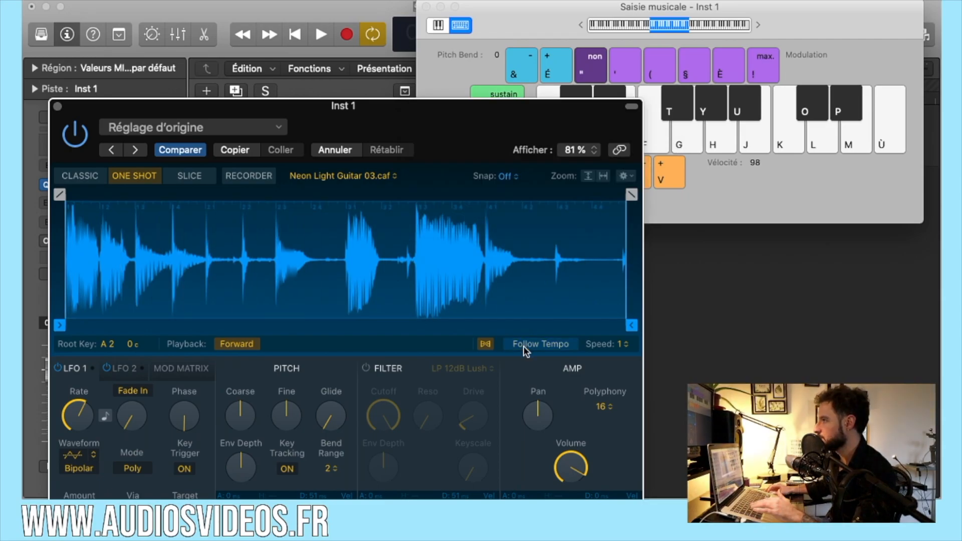
pyautogui.click(715, 142)
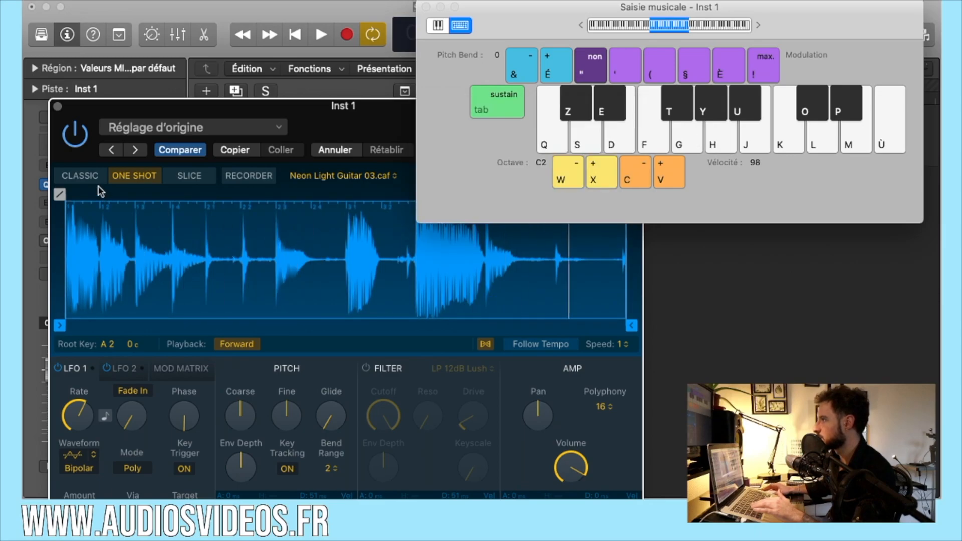
pyautogui.click(76, 176)
pyautogui.click(76, 176)
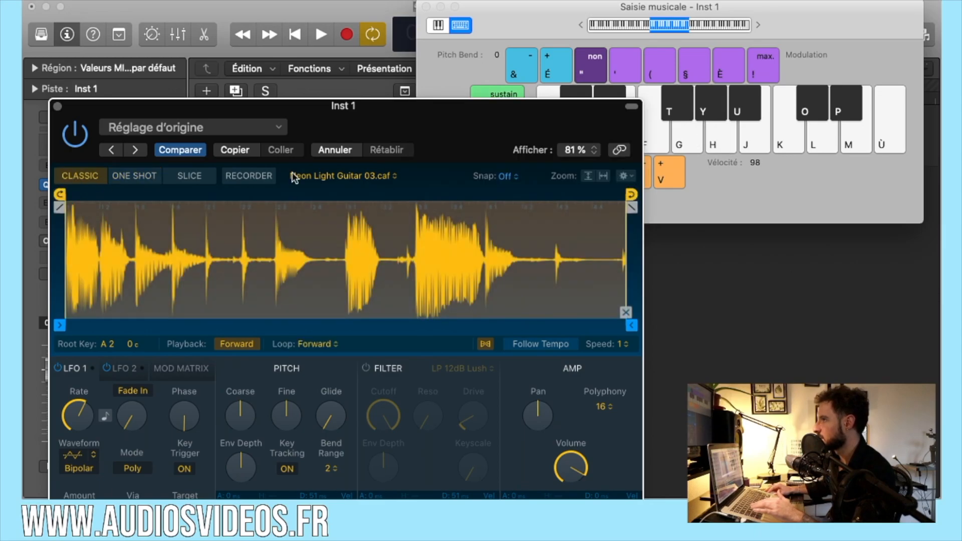
pyautogui.click(722, 146)
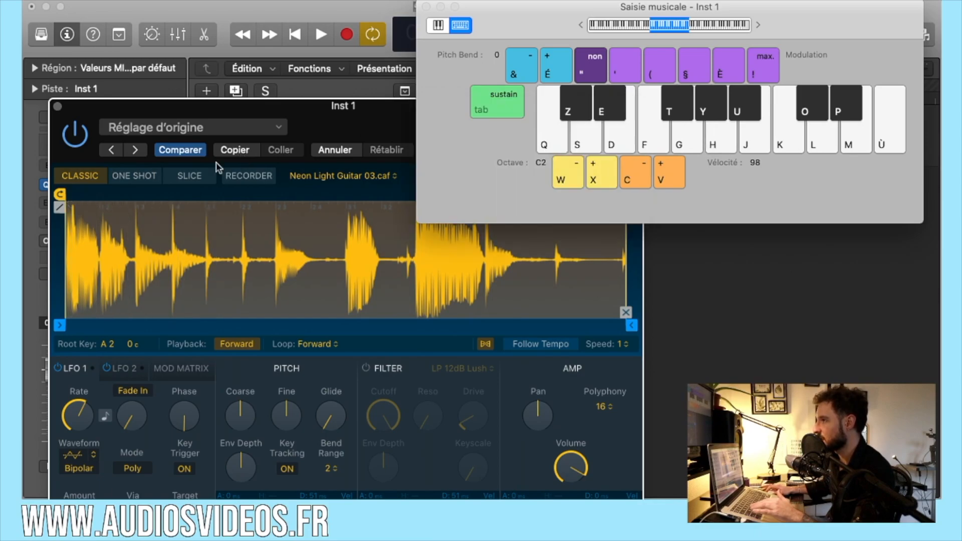
# Switch Quick Sampler to Slice mode and set the transient sensitivity to 72.
pyautogui.click(189, 175)
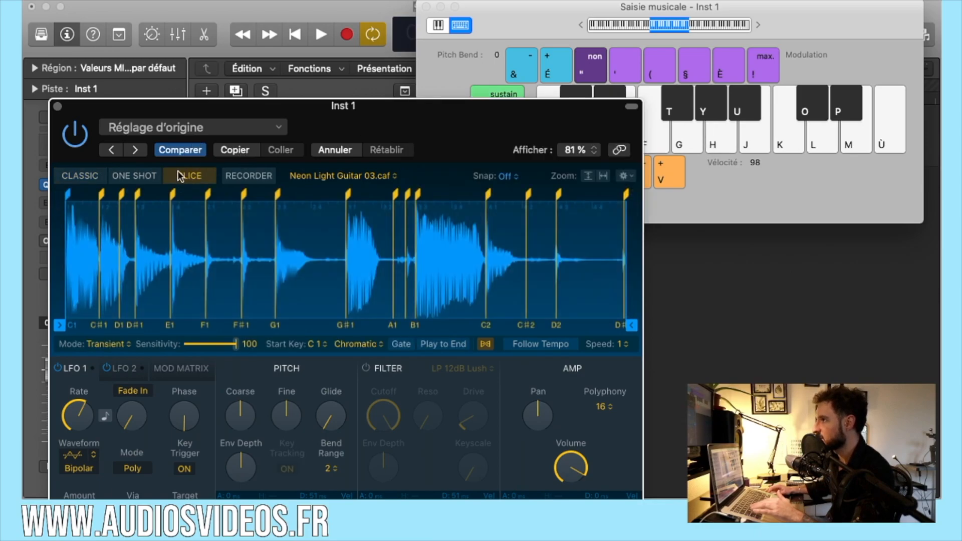
pyautogui.moveTo(100, 199); pyautogui.dragTo(100, 199)
pyautogui.moveTo(234, 347); pyautogui.dragTo(219, 351)
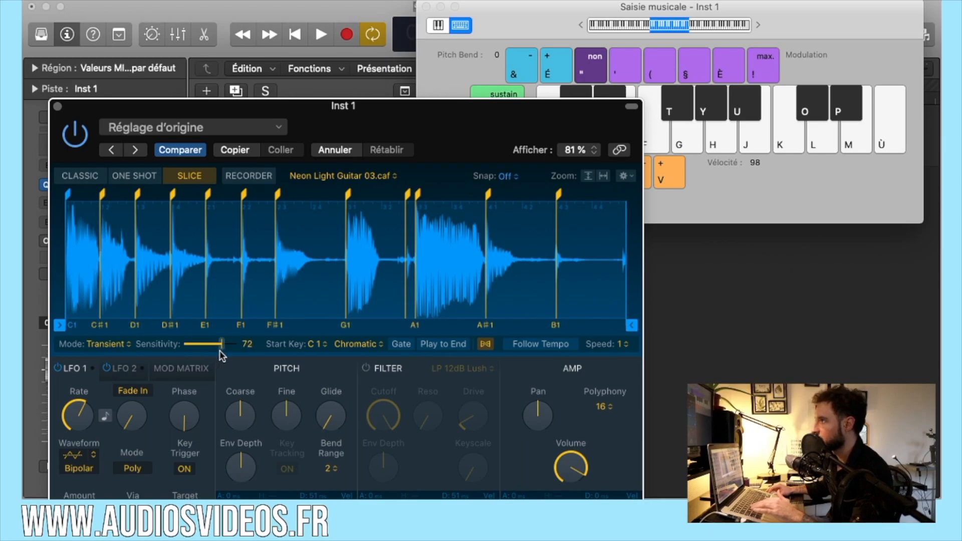
# Examine the Start Key and key mapping choices for the slices, keeping C 1 and Chromatic.
pyautogui.click(319, 345)
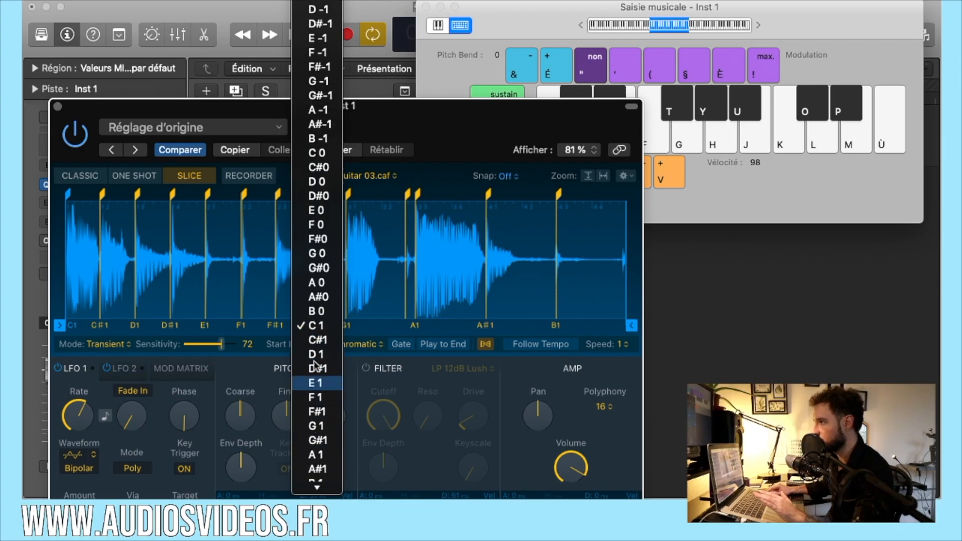
pyautogui.click(259, 341)
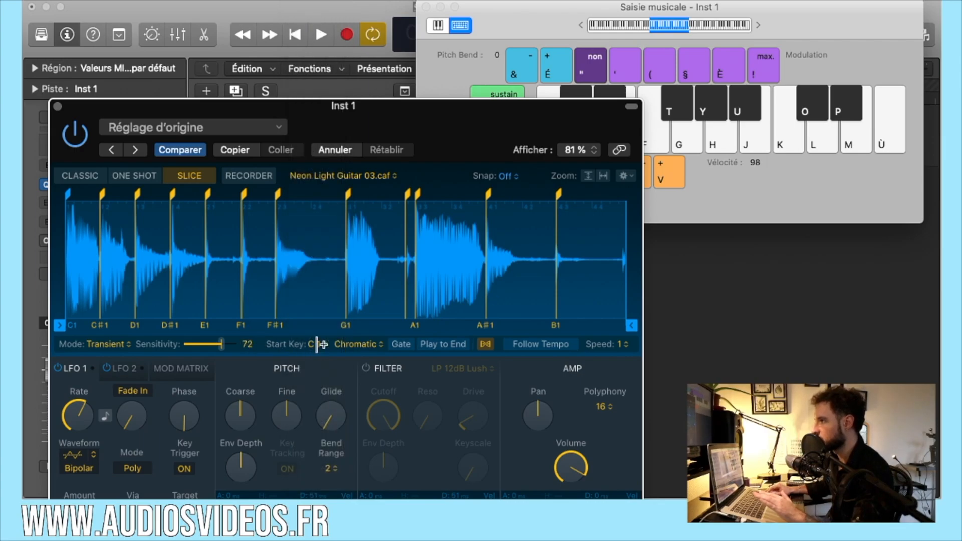
pyautogui.click(354, 344)
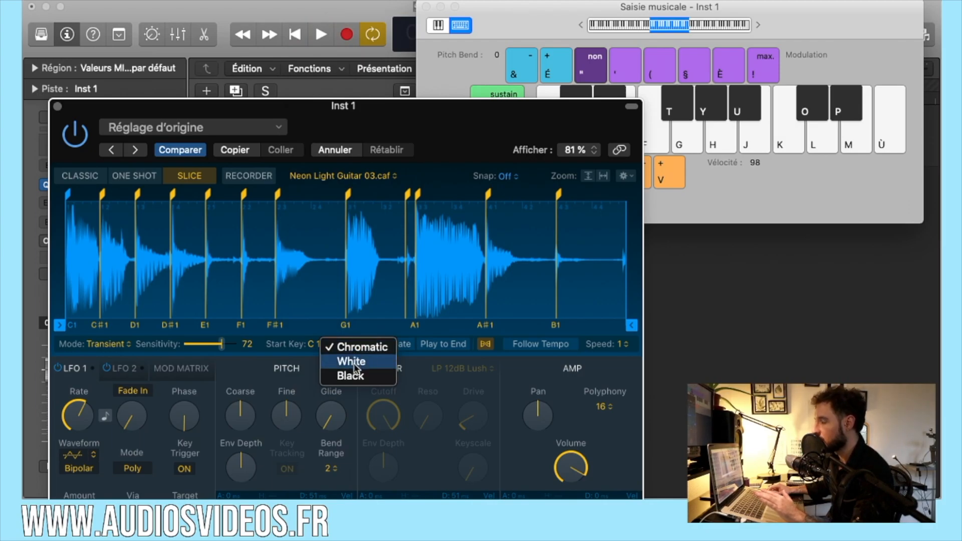
pyautogui.click(327, 347)
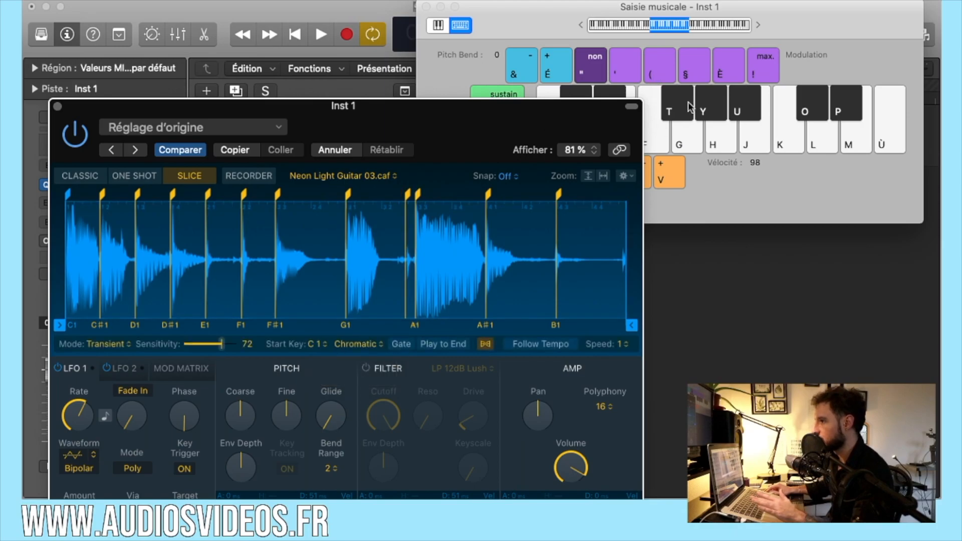
# Test a few notes and lower the musical typing keyboard's octave to C1 to match the slices' start key.
pyautogui.click(681, 145)
pyautogui.press('d')
pyautogui.press('s')
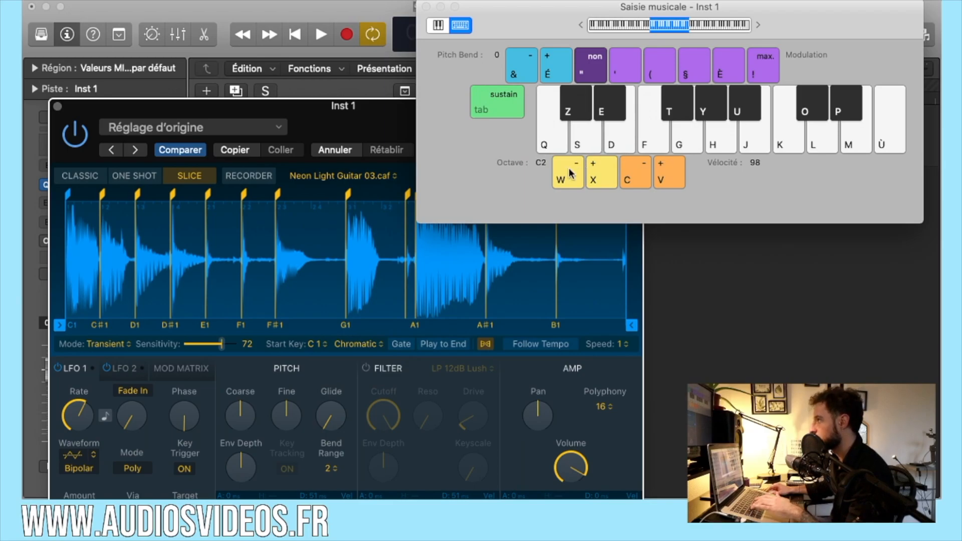
pyautogui.click(570, 174)
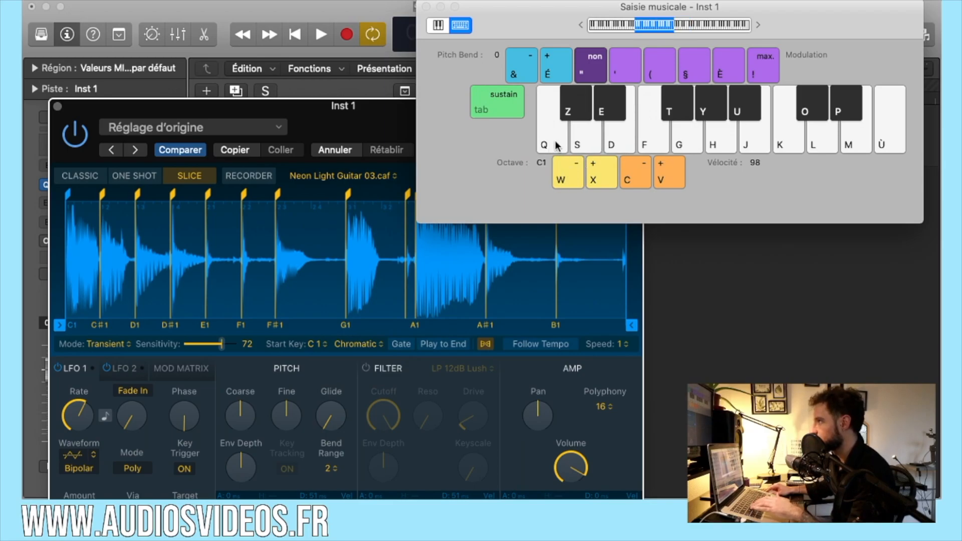
# Play the guitar slices in varied order across the white keys of the C1 octave.
pyautogui.click(556, 145)
pyautogui.press('s')
pyautogui.press('d')
pyautogui.press('f')
pyautogui.press('g')
pyautogui.press('h')
pyautogui.press('j')
pyautogui.press('j')
pyautogui.press('f')
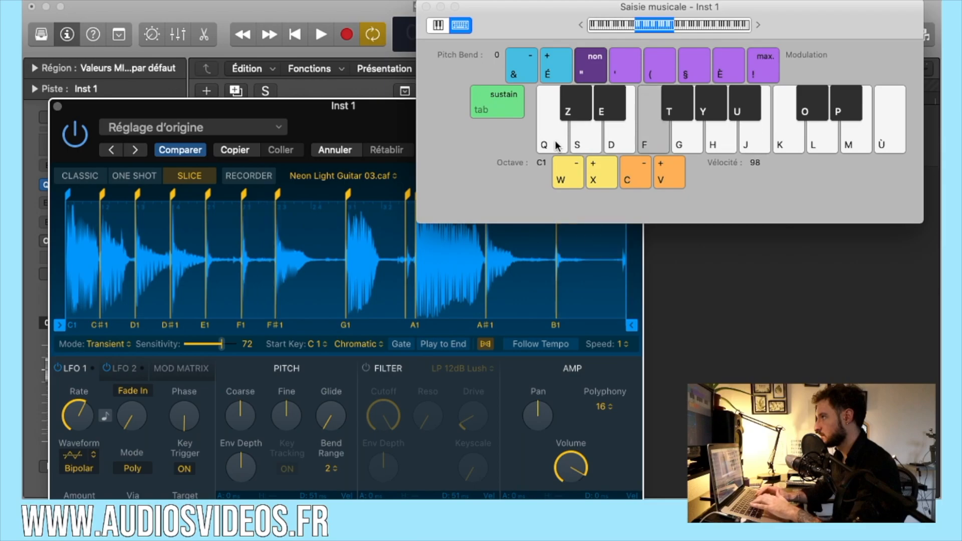
pyautogui.press('j')
pyautogui.press('g')
pyautogui.press('h')
pyautogui.press('h')
pyautogui.press('h')
pyautogui.press('d')
pyautogui.press('s')
pyautogui.press('s')
pyautogui.press('q')
pyautogui.press('q')
pyautogui.press('s')
pyautogui.press('h')
pyautogui.press('d')
pyautogui.press('f')
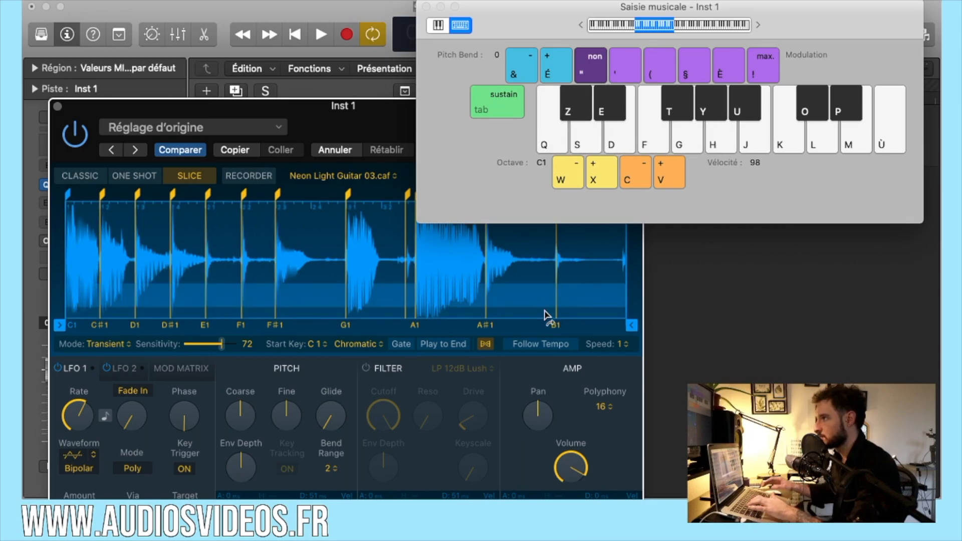
# Turn Follow Tempo on for the sliced sample and play several slices.
pyautogui.click(528, 345)
pyautogui.press('s')
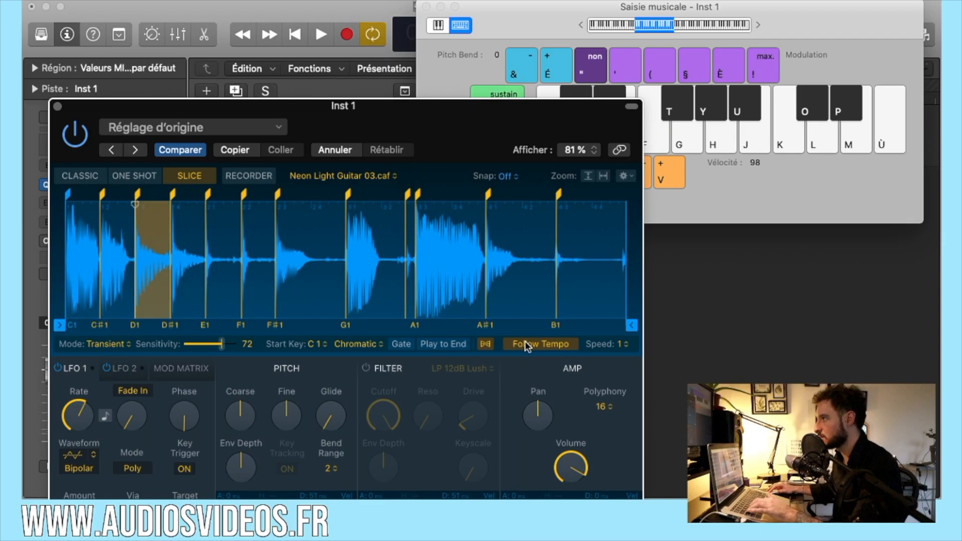
pyautogui.press('g')
pyautogui.press('h')
pyautogui.press('f')
pyautogui.press('j')
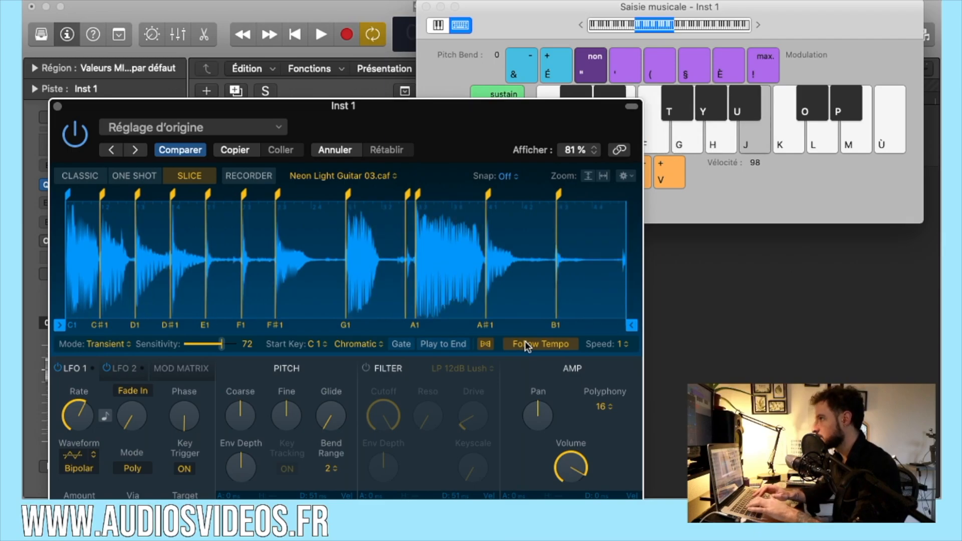
# Turn Gate on and play various slices to hear how note length affects them.
pyautogui.click(401, 345)
pyautogui.press('g')
pyautogui.press('g')
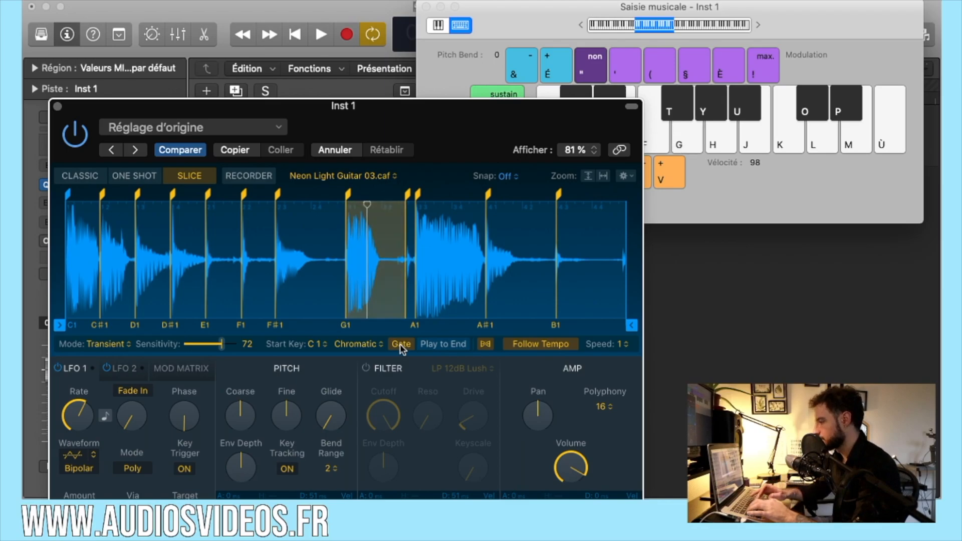
pyautogui.press('j')
pyautogui.press('h')
pyautogui.press('h')
pyautogui.press('h')
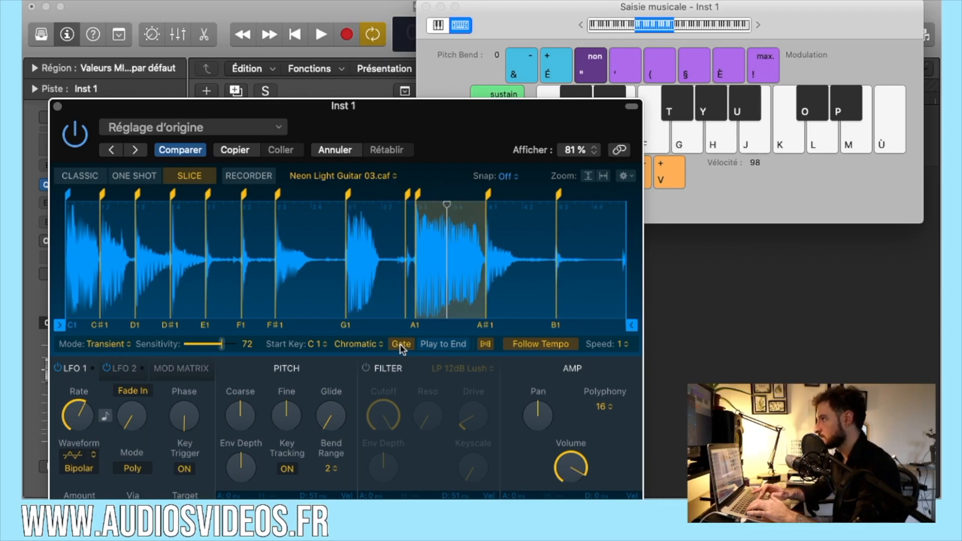
pyautogui.press('s')
pyautogui.press('s')
pyautogui.press('s')
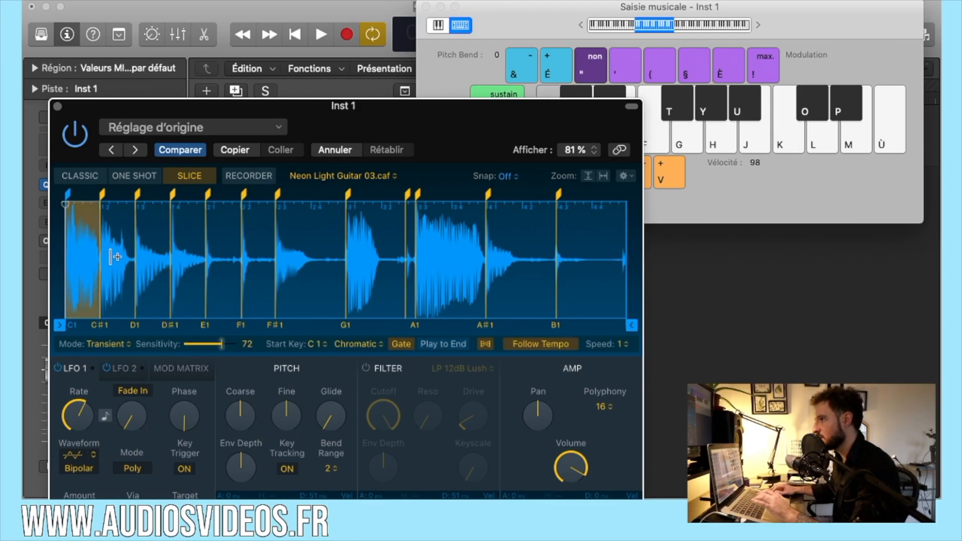
pyautogui.press('a')
pyautogui.press('d')
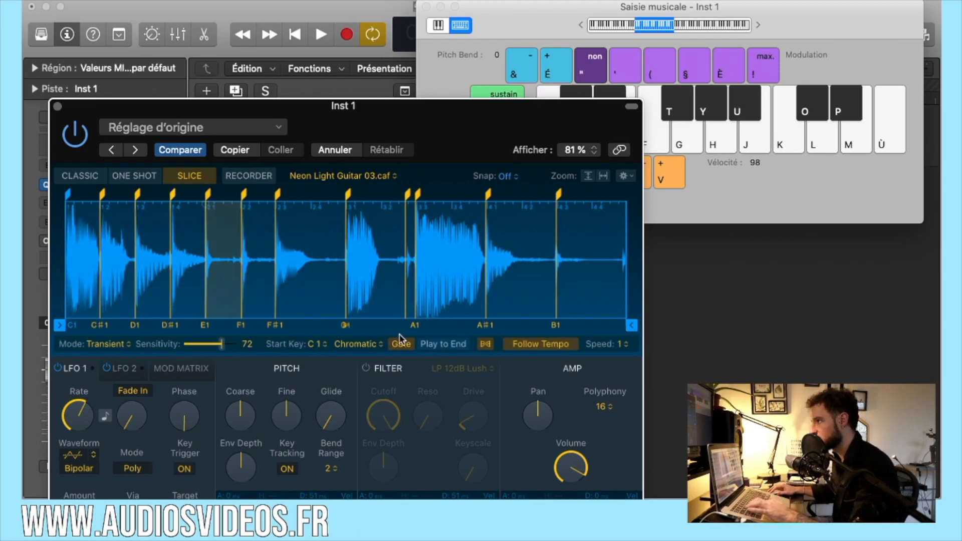
# Turn Gate off, enable Play to End, and play slices on white and black keys.
pyautogui.click(400, 344)
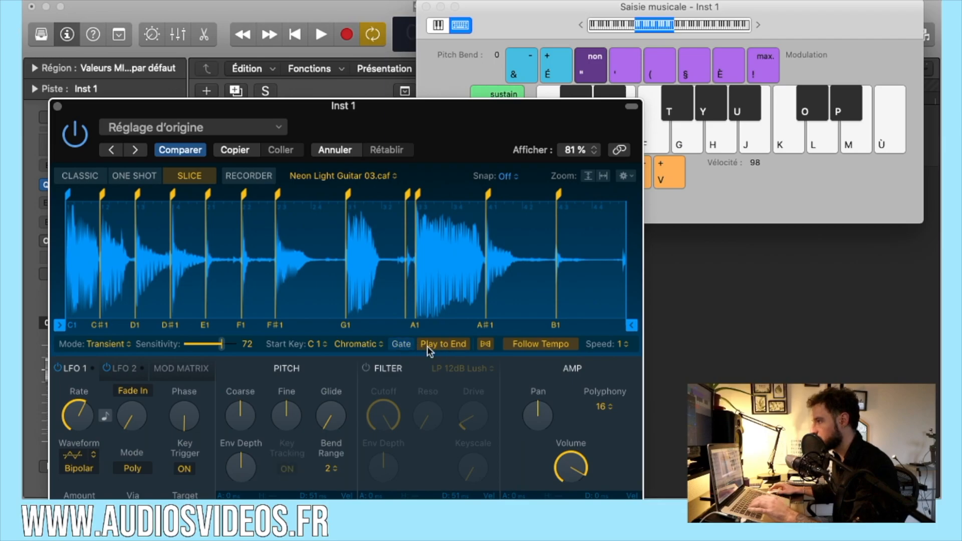
pyautogui.press('f')
pyautogui.press('d')
pyautogui.press('t')
pyautogui.press('g')
pyautogui.press('h')
pyautogui.press('u')
pyautogui.press('j')
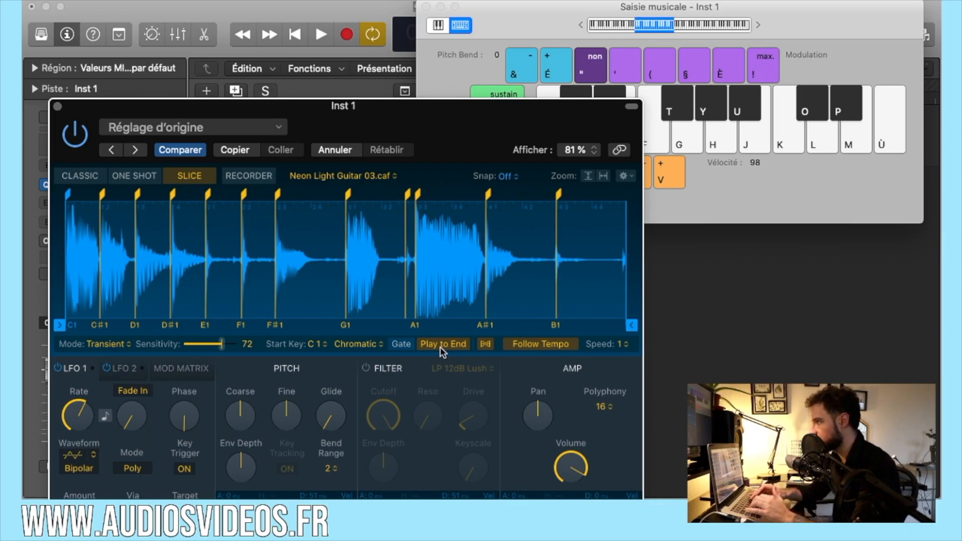
pyautogui.press('g')
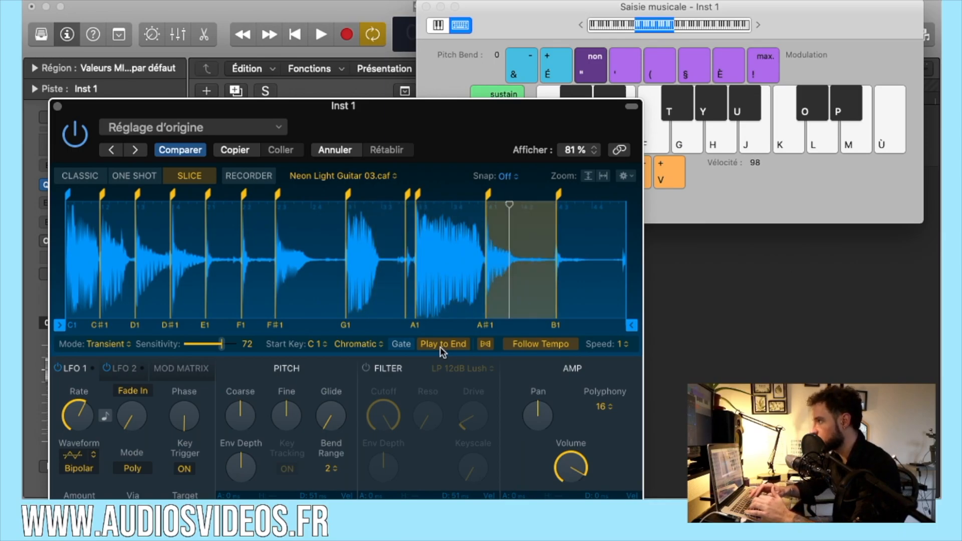
pyautogui.press('f')
pyautogui.press('y')
pyautogui.press('g')
pyautogui.press('g')
pyautogui.press('g')
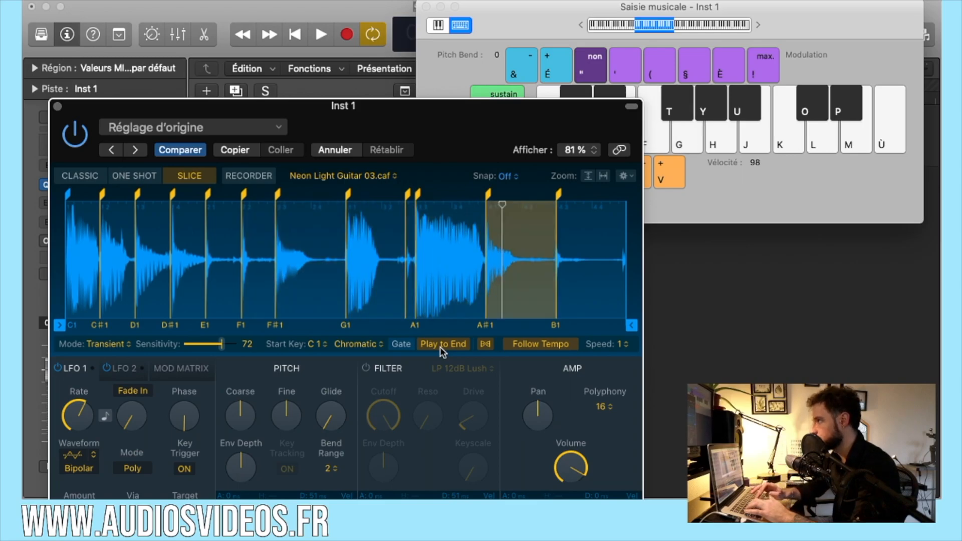
# Try Gate together with Play to End on a slice and turn both options off.
pyautogui.click(392, 345)
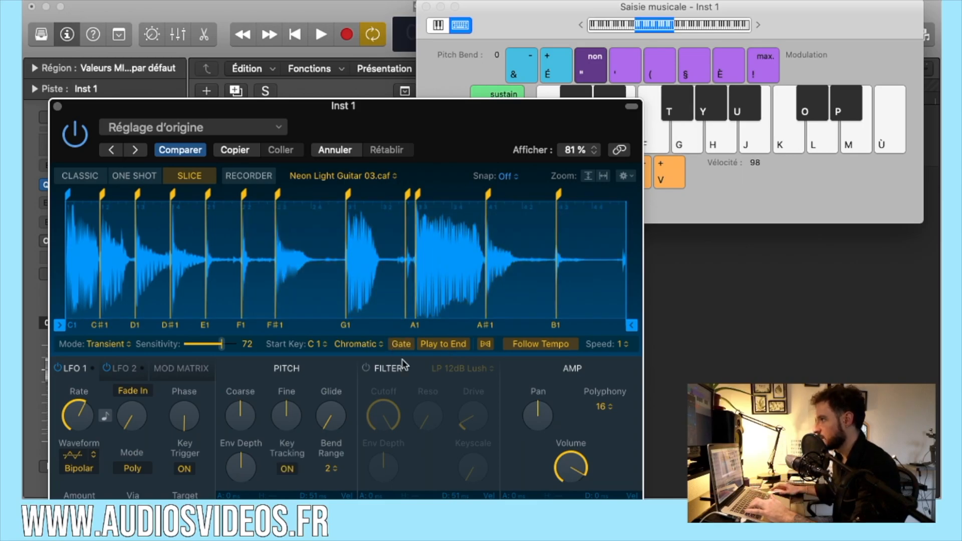
pyautogui.press('g')
pyautogui.press('g')
pyautogui.press('g')
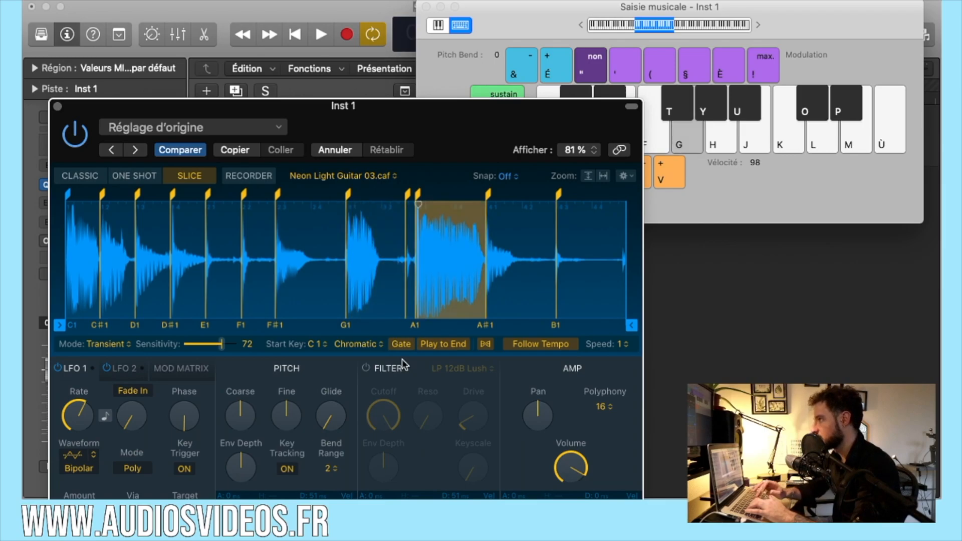
pyautogui.press('g')
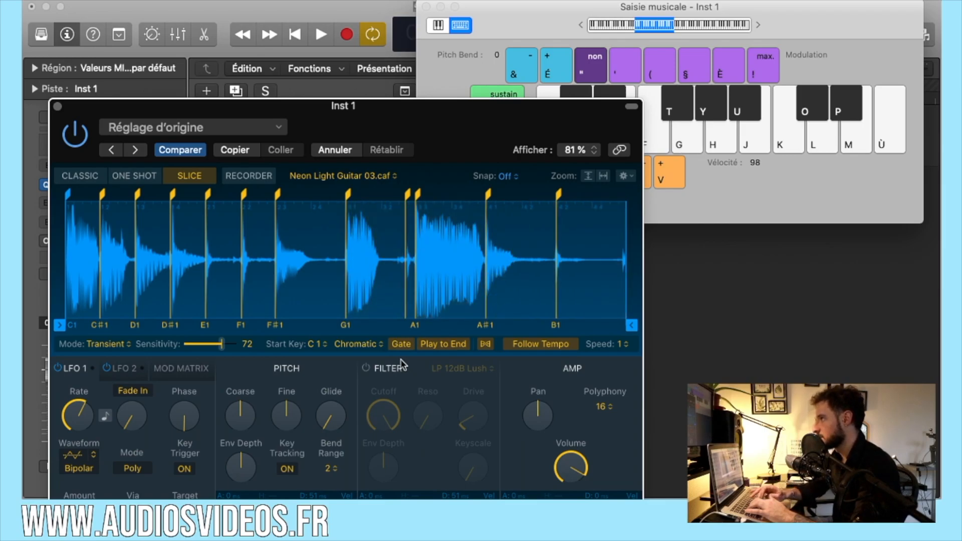
pyautogui.click(437, 347)
pyautogui.click(404, 345)
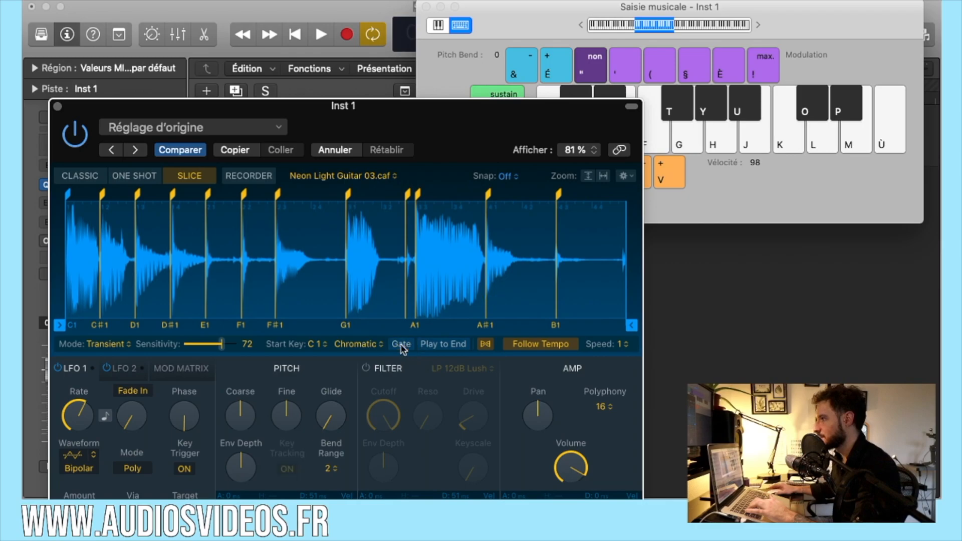
# Raise the transient slicing Sensitivity to 81 for the guitar loop.
pyautogui.moveTo(216, 345)
pyautogui.mouseDown()
pyautogui.moveTo(206, 347)
pyautogui.moveTo(226, 348)
pyautogui.mouseUp()
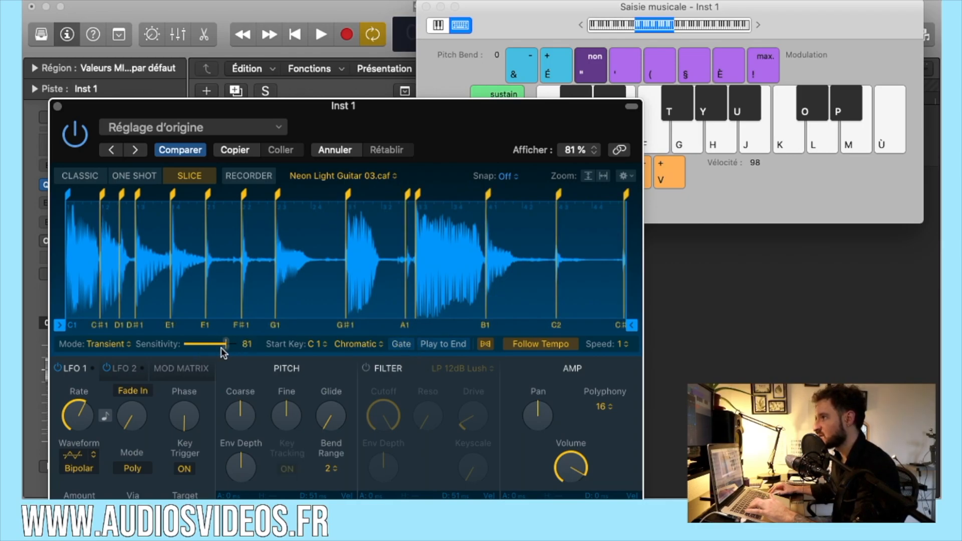
# Record a new sample of about 3 seconds from Input 1 in Recorder mode, with Threshold as the record start.
pyautogui.click(255, 176)
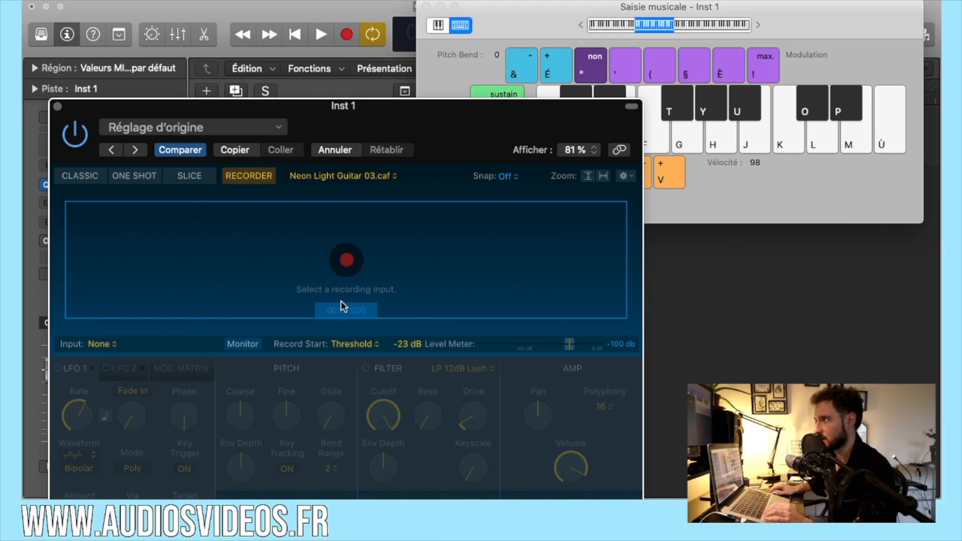
pyautogui.click(98, 345)
pyautogui.moveTo(94, 370)
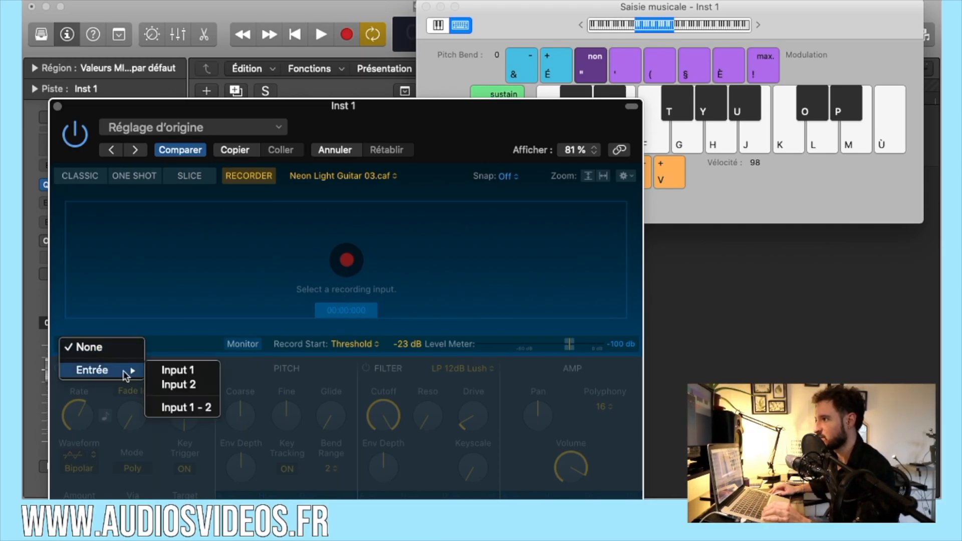
pyautogui.click(172, 370)
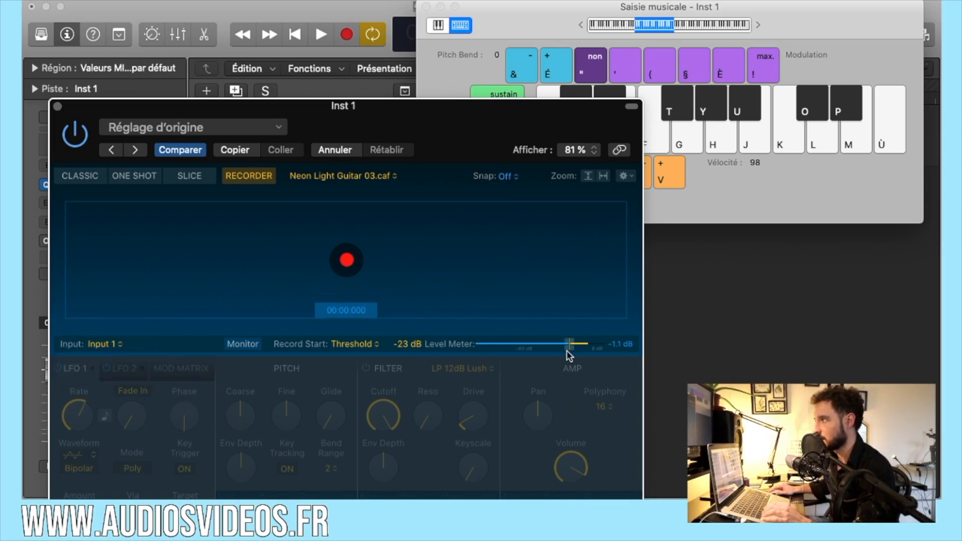
pyautogui.click(346, 261)
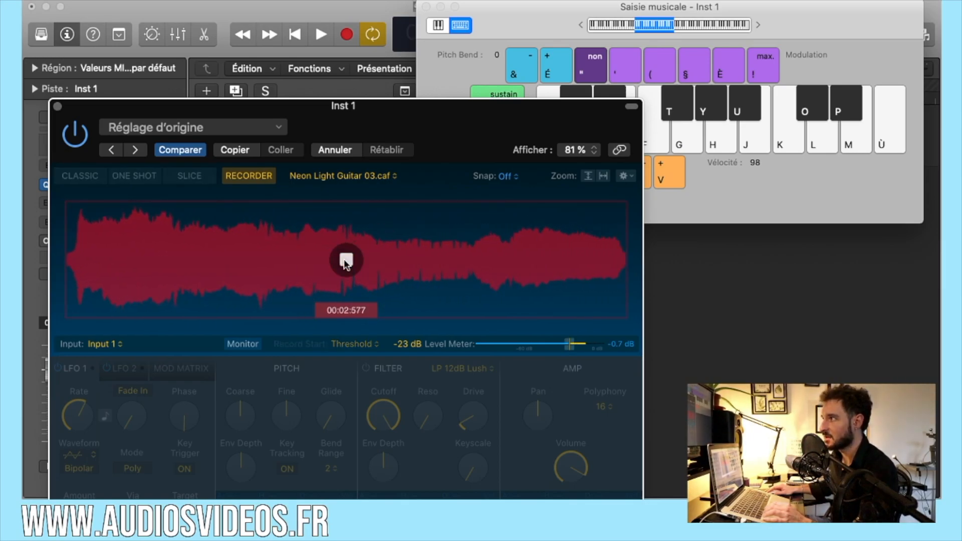
pyautogui.click(346, 261)
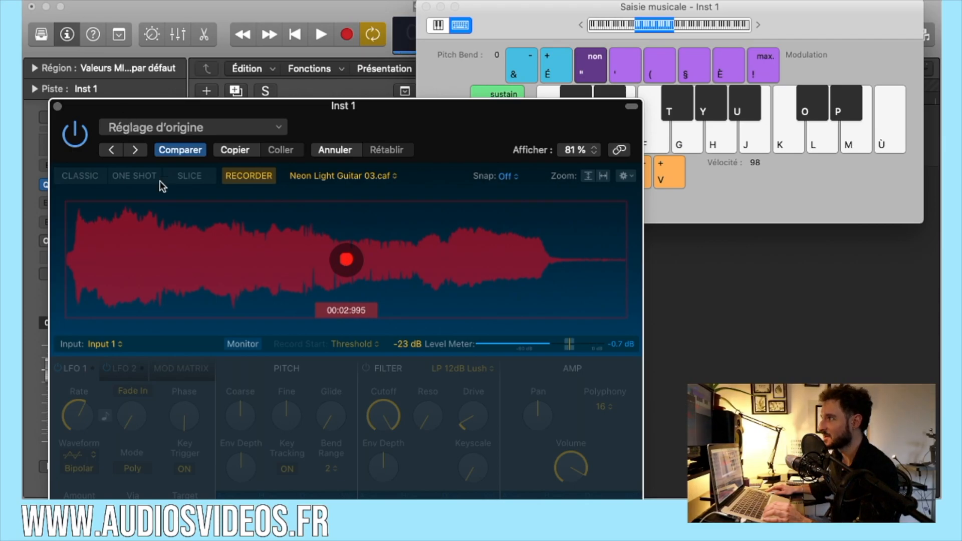
# View the recorded sample in One Shot and Classic modes, switch to Slice mode and map the slices to White keys.
pyautogui.click(146, 178)
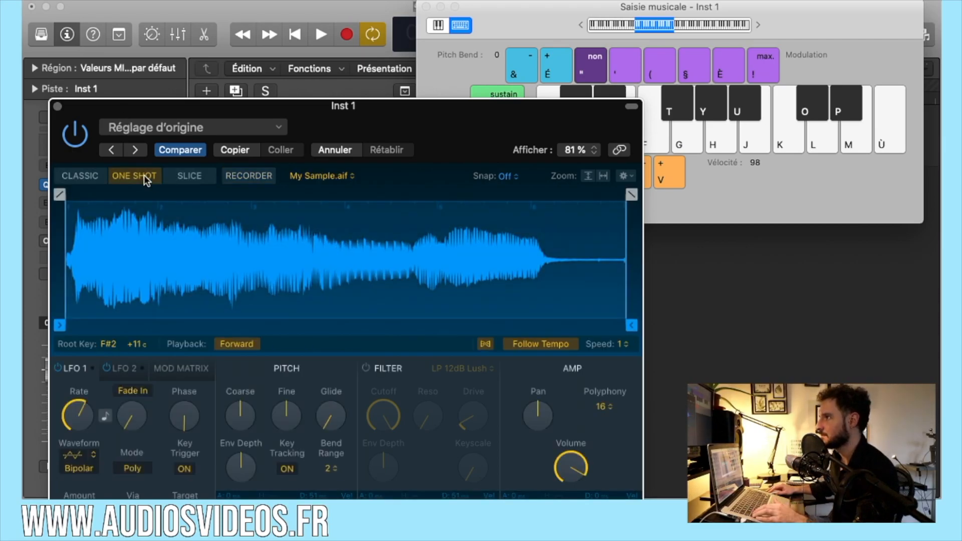
pyautogui.click(77, 176)
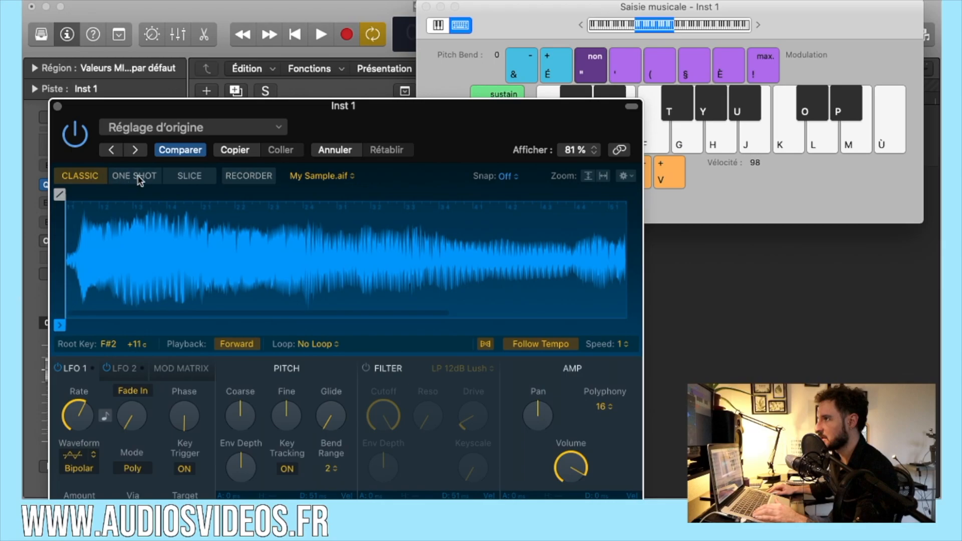
pyautogui.click(182, 176)
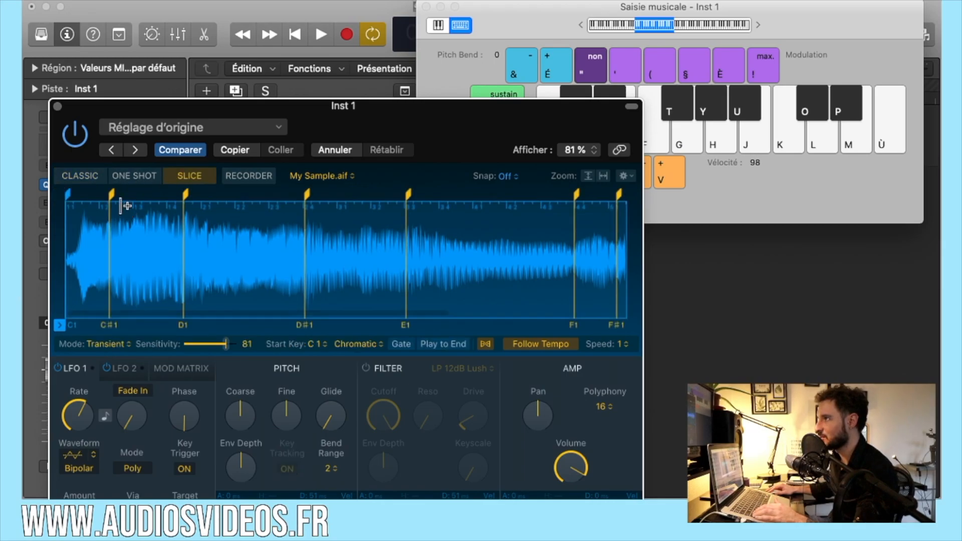
pyautogui.click(370, 346)
pyautogui.click(353, 361)
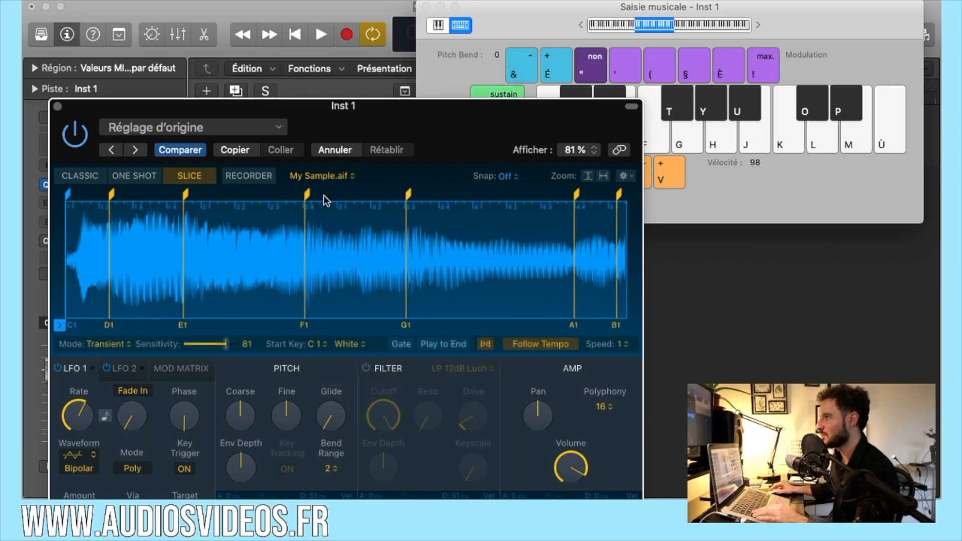
# Play a few slices of the recorded sample from the Musical Typing keyboard with Follow Tempo on.
pyautogui.click(546, 25)
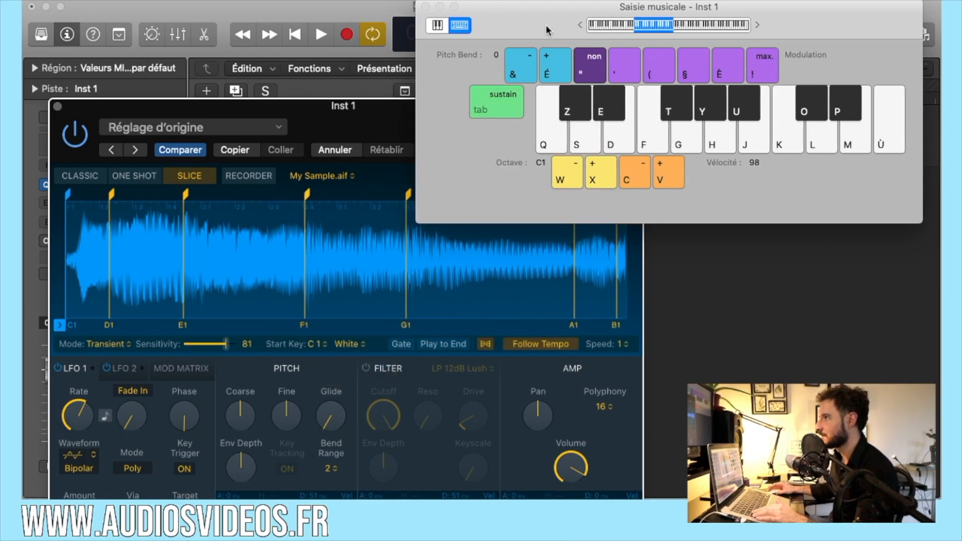
pyautogui.press('f')
pyautogui.press('d')
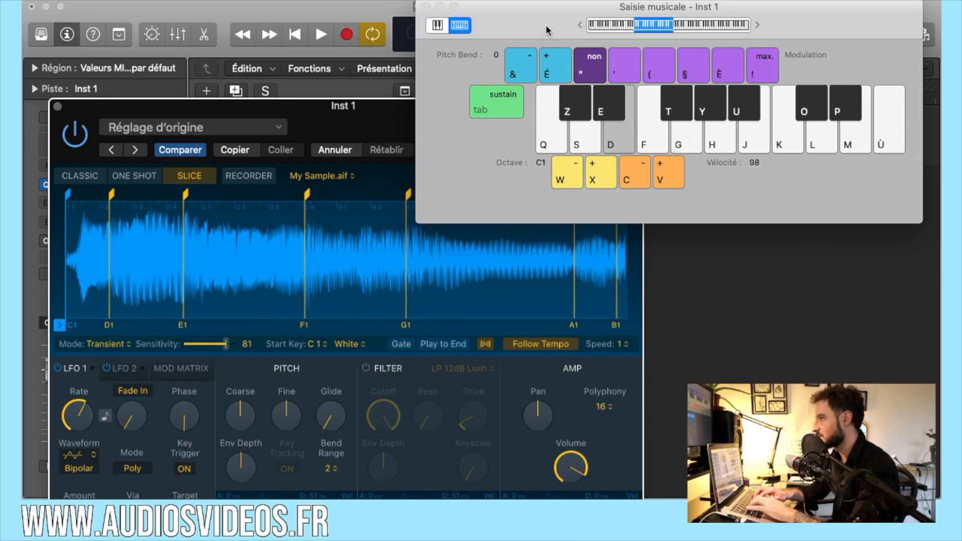
pyautogui.press('g')
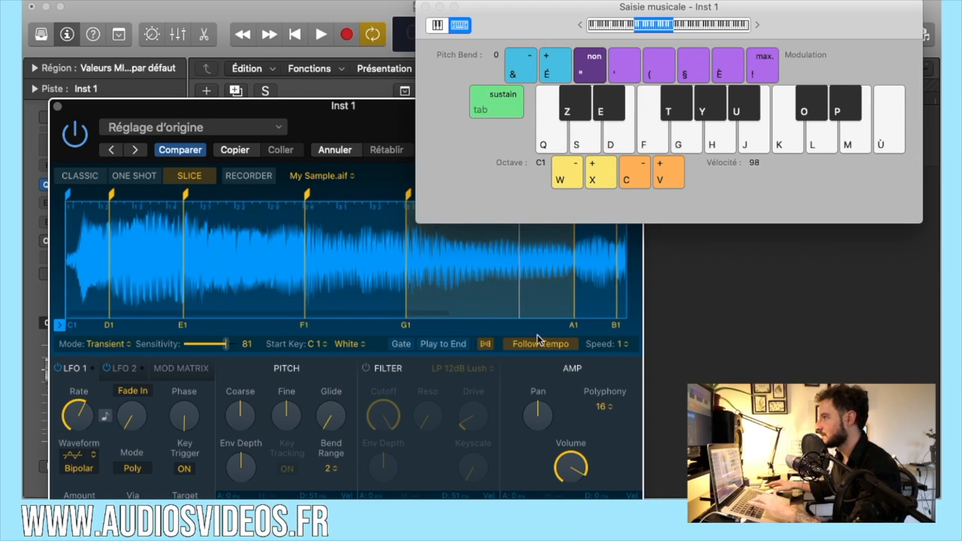
# Turn Follow Tempo off and play the recorded sample's slices across the white keys.
pyautogui.click(538, 341)
pyautogui.press('s')
pyautogui.press('d')
pyautogui.press('f')
pyautogui.press('g')
pyautogui.press('h')
pyautogui.press('d')
pyautogui.press('j')
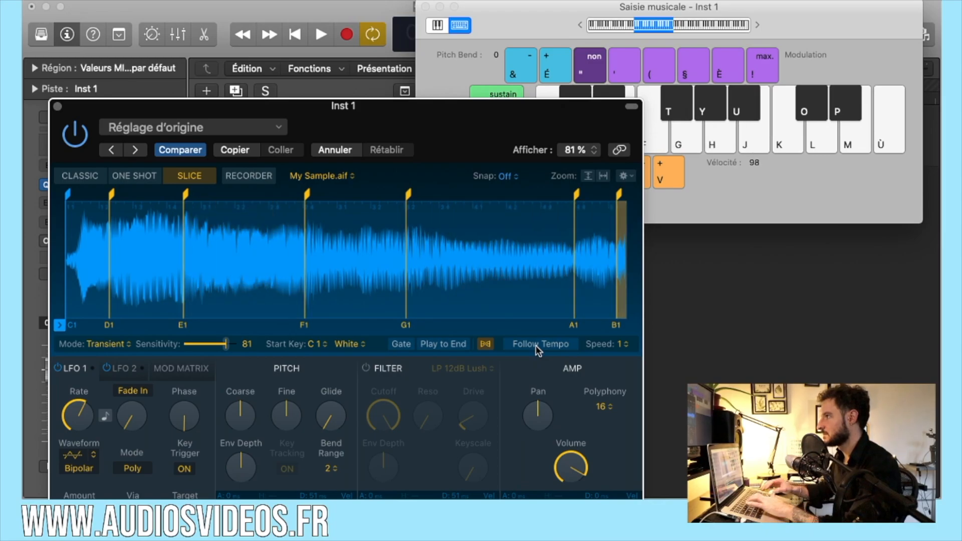
pyautogui.press('j')
pyautogui.press('s')
pyautogui.press('d')
pyautogui.press('f')
pyautogui.press('d')
pyautogui.press('d')
# Compare slice playback with Gate on and off, and leave Gate on.
pyautogui.click(399, 347)
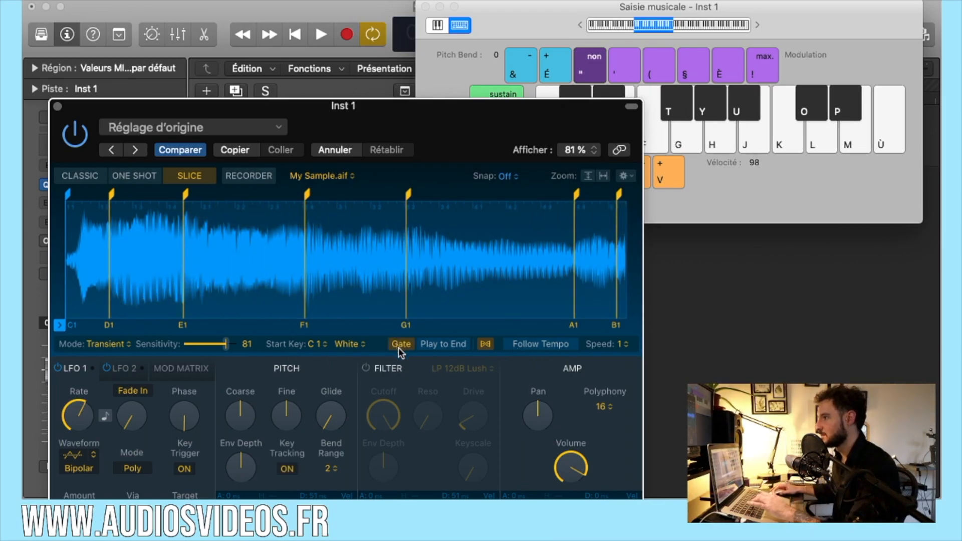
pyautogui.press('d')
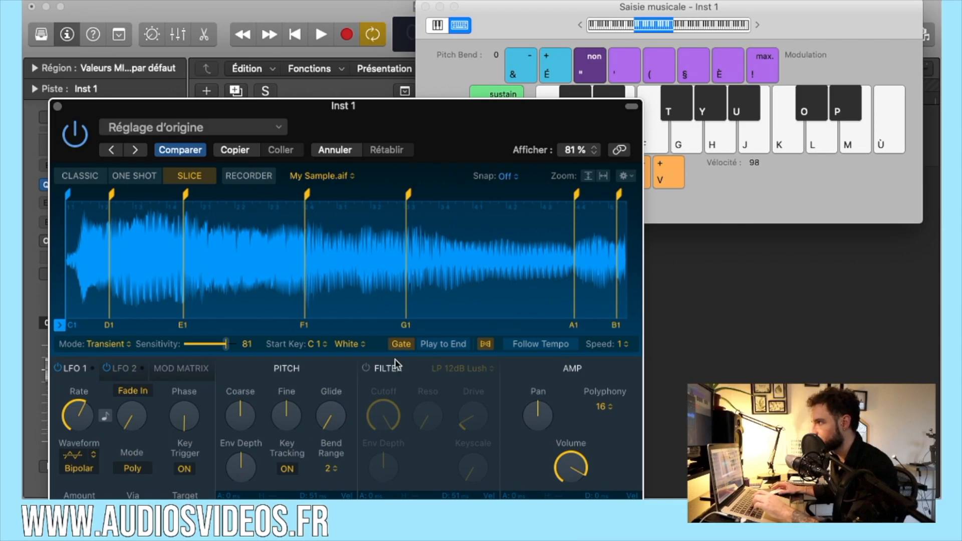
pyautogui.click(519, 2)
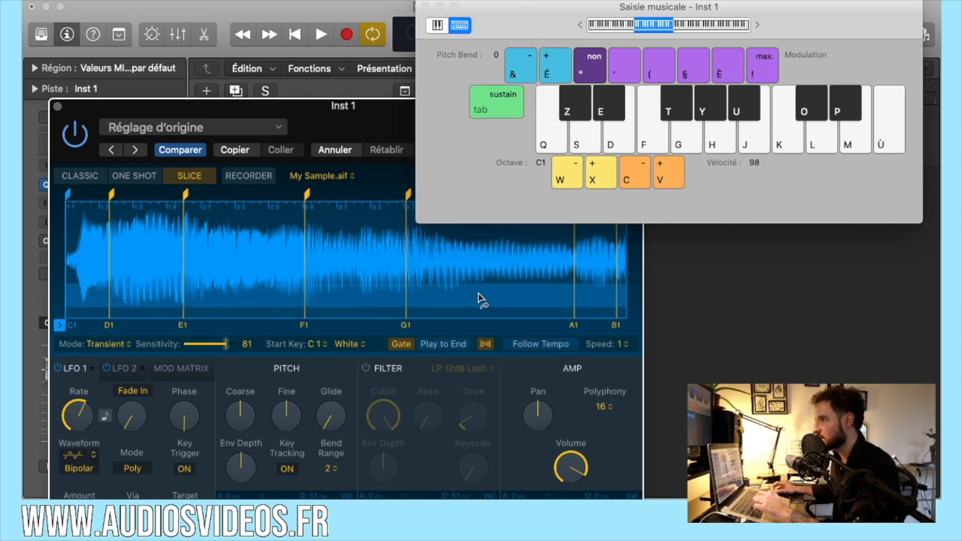
pyautogui.click(401, 344)
pyautogui.press('d')
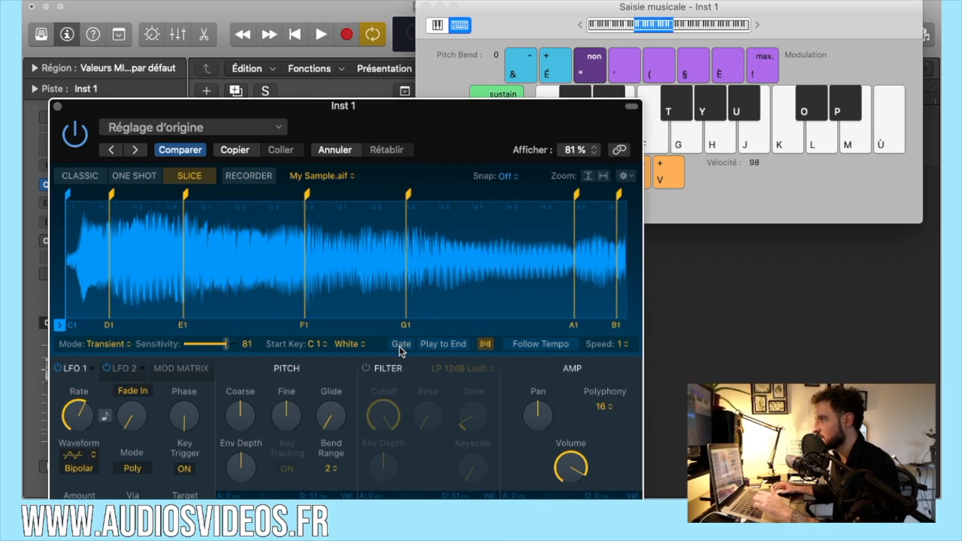
pyautogui.click(404, 344)
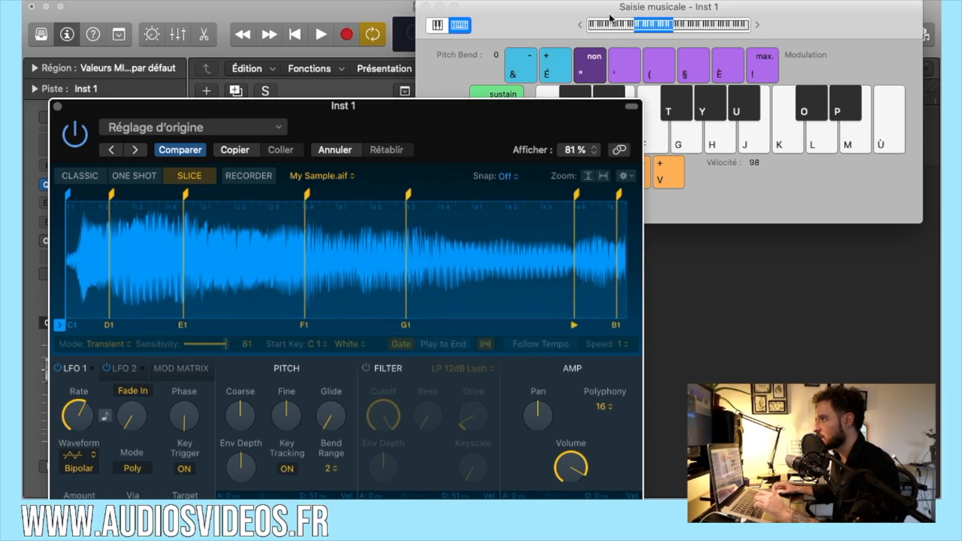
# Play short and repeated notes across the gated slices from the Musical Typing keyboard.
pyautogui.click(567, 16)
pyautogui.press('d')
pyautogui.press('g')
pyautogui.press('f')
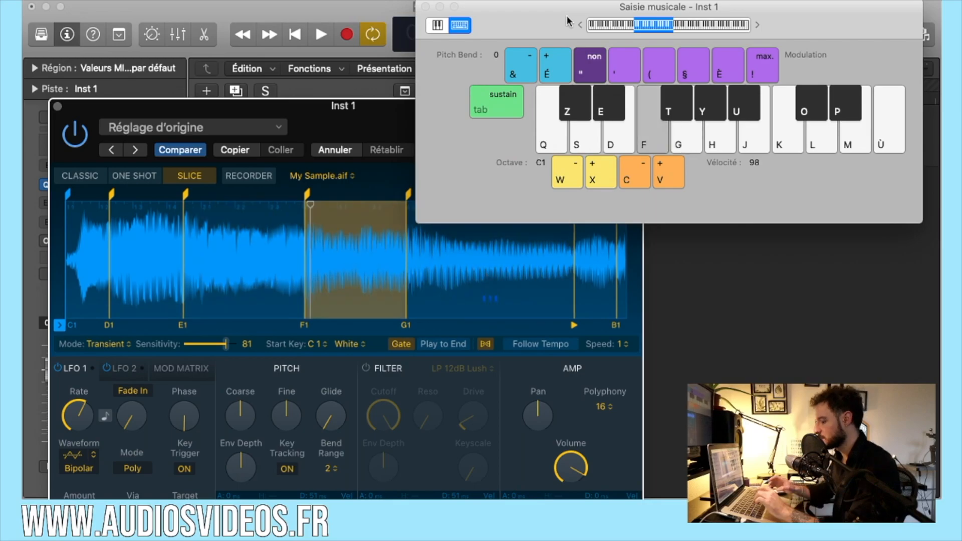
pyautogui.press('s')
pyautogui.press('d')
pyautogui.press('f')
pyautogui.press('k')
pyautogui.press('j')
pyautogui.press('d')
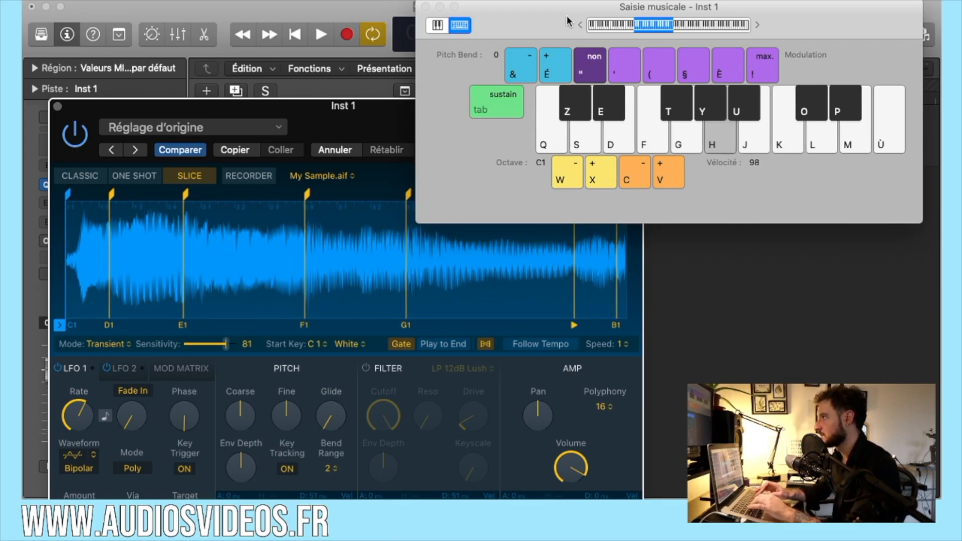
pyautogui.press('f')
pyautogui.press('f')
pyautogui.press('g')
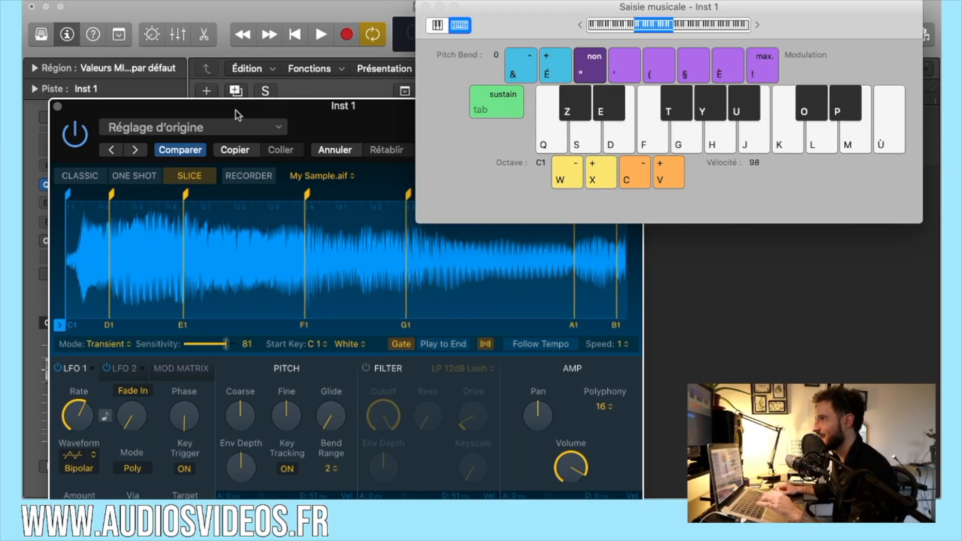
# Set the slices' Start Key to C 2.
pyautogui.moveTo(236, 109); pyautogui.dragTo(236, 97)
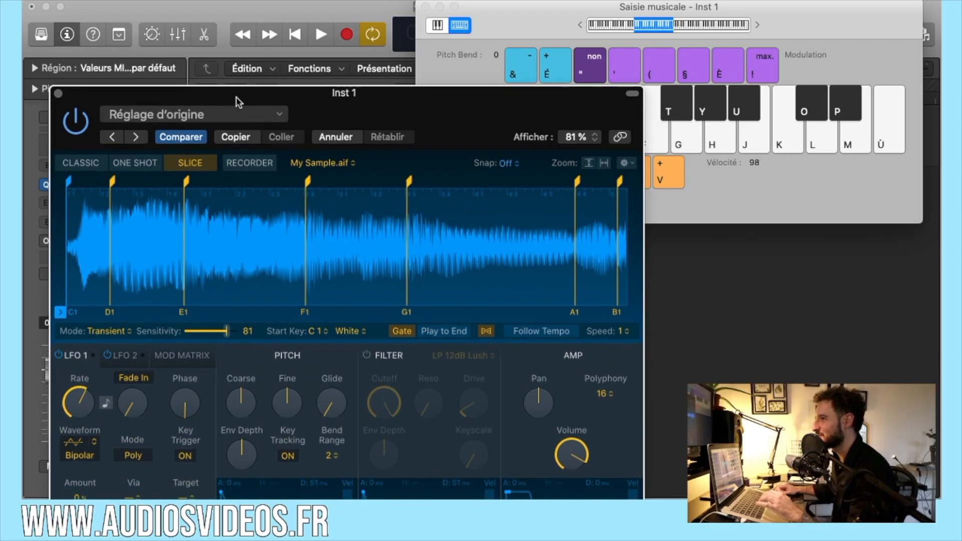
pyautogui.click(315, 332)
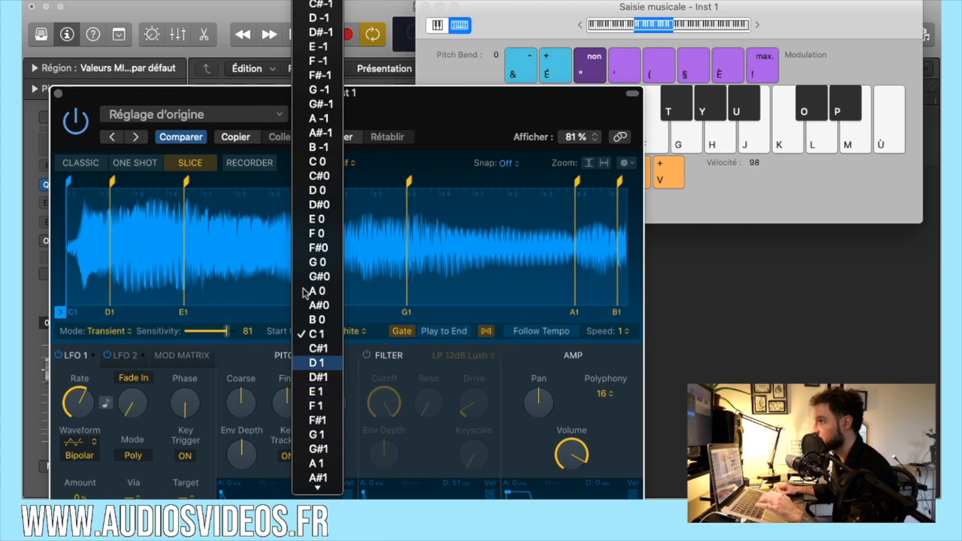
pyautogui.scroll(-5, 321, 431)
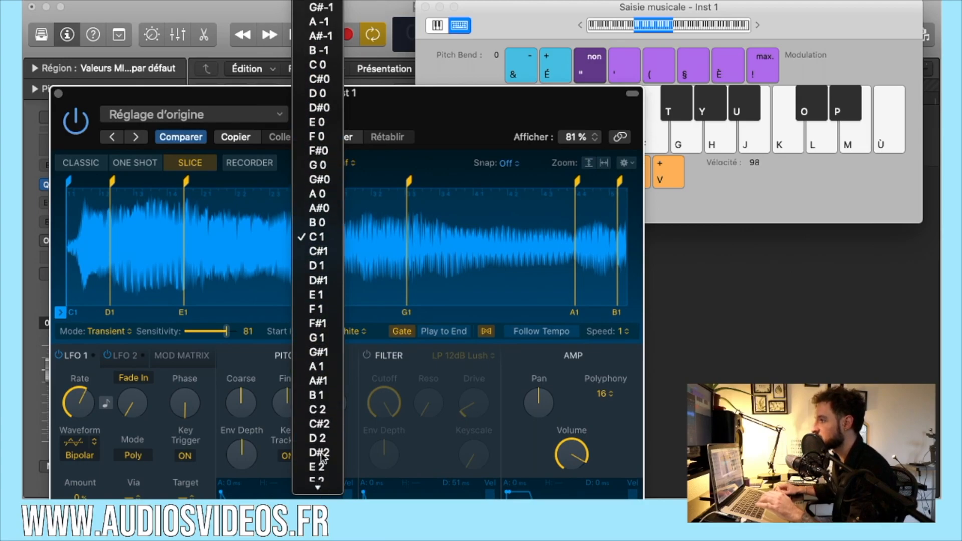
pyautogui.click(318, 410)
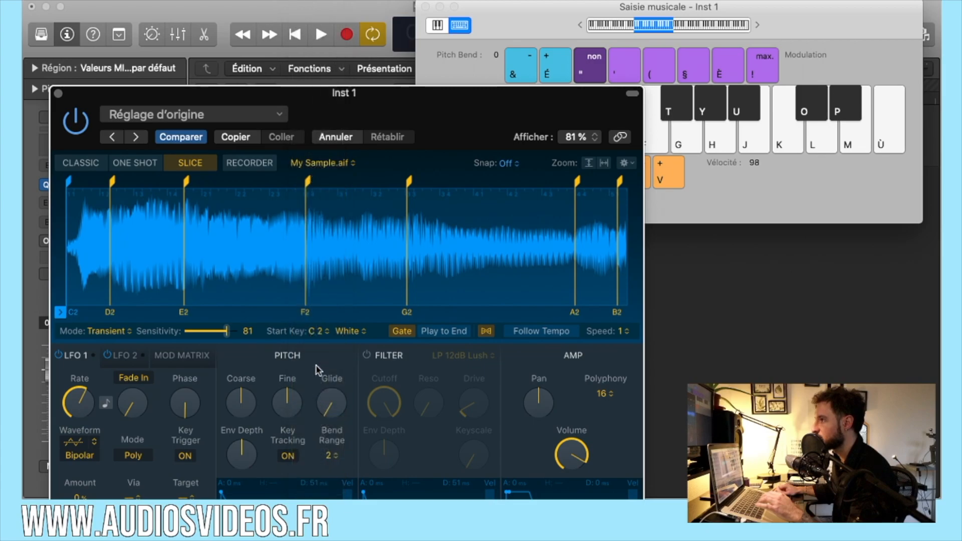
# Play the white keys from C1 upward on the Musical Typing keyboard to check which ones trigger slices.
pyautogui.click(456, 72)
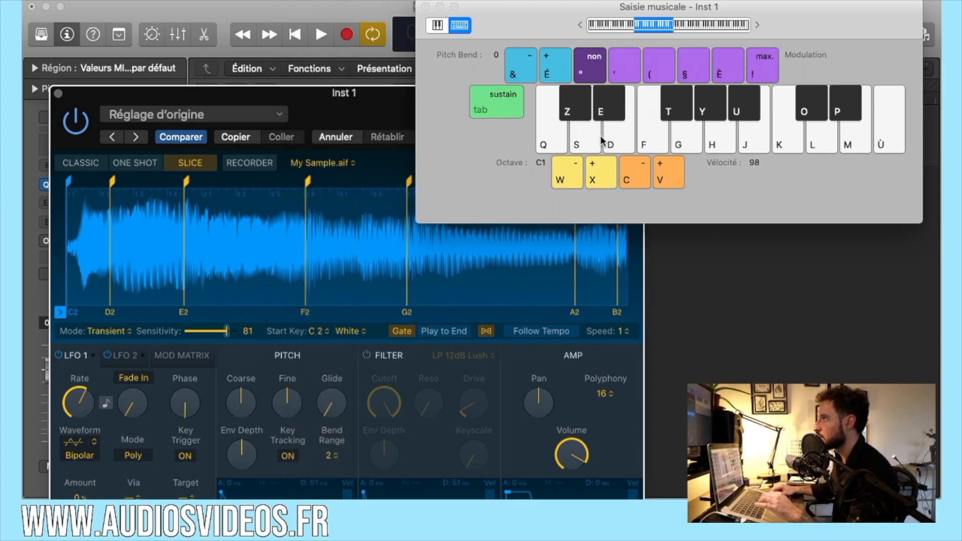
pyautogui.click(552, 143)
pyautogui.moveTo(553, 143); pyautogui.dragTo(841, 142)
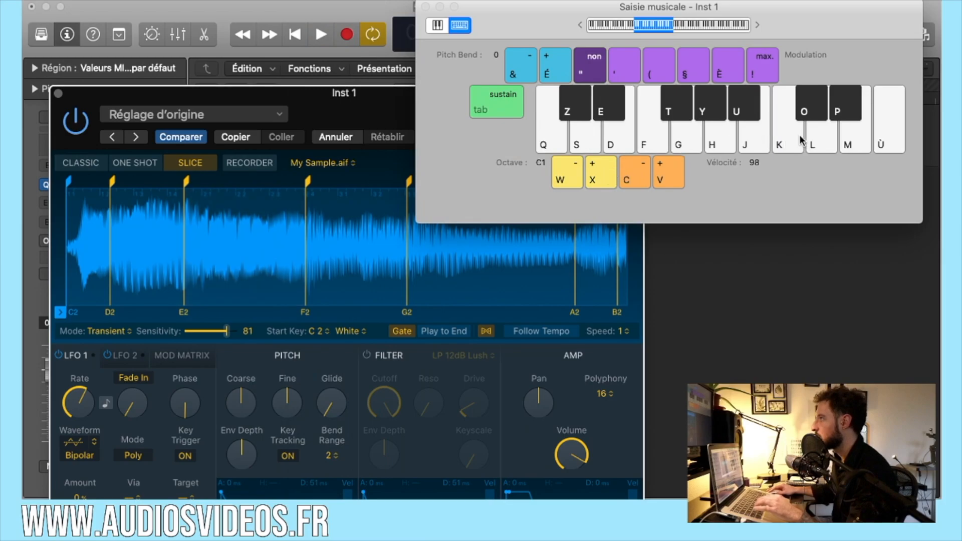
pyautogui.click(552, 129)
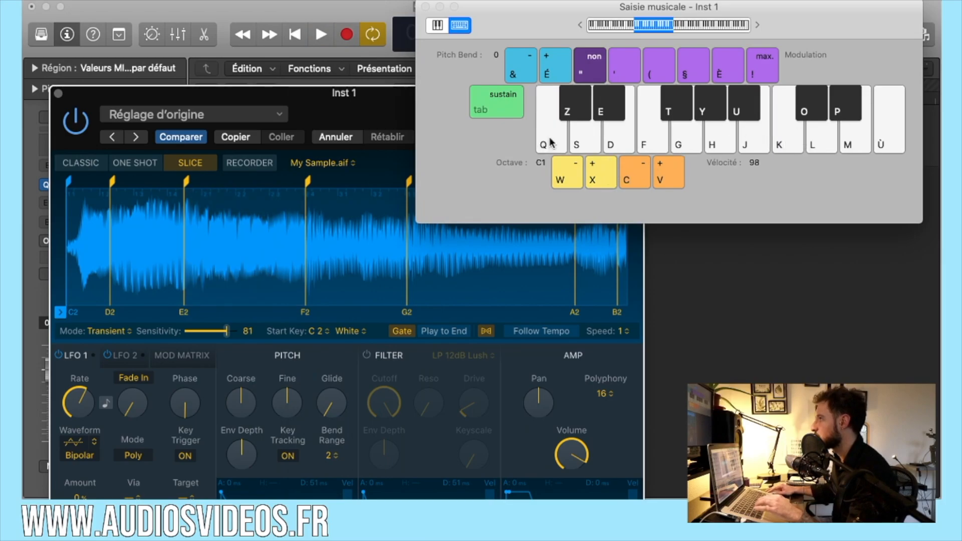
pyautogui.click(784, 132)
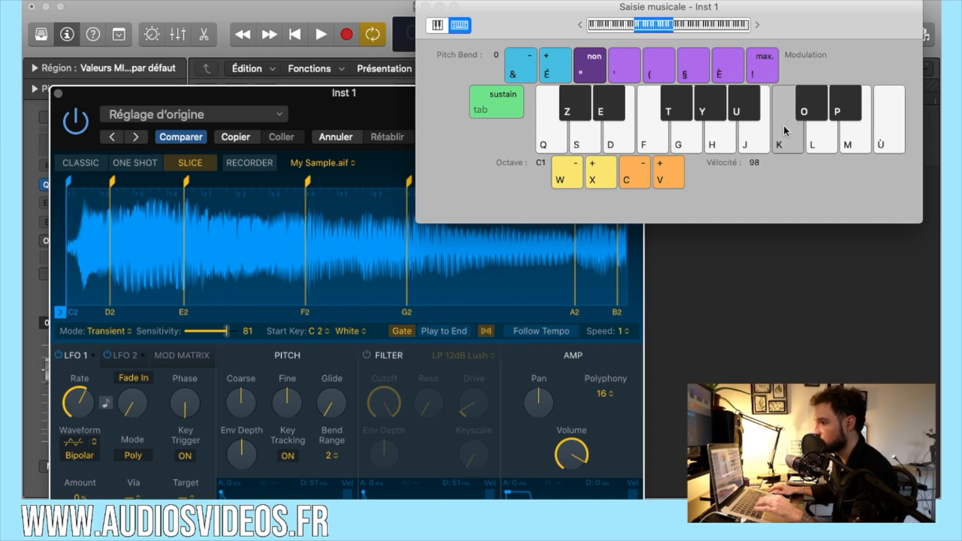
pyautogui.click(782, 132)
pyautogui.click(822, 138)
pyautogui.click(850, 139)
pyautogui.click(875, 131)
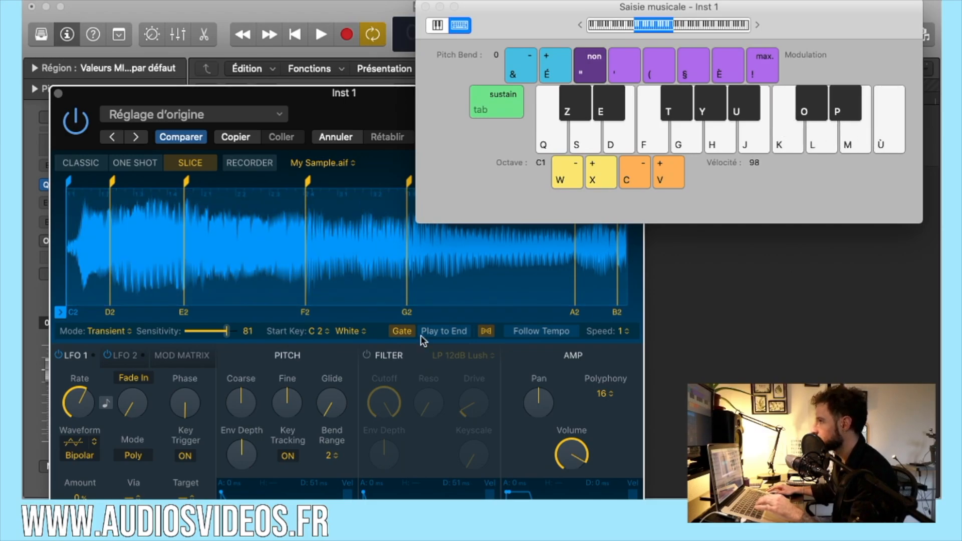
# Set the pitch Glide to 55 ms.
pyautogui.click(330, 404)
pyautogui.moveTo(323, 379); pyautogui.dragTo(341, 395)
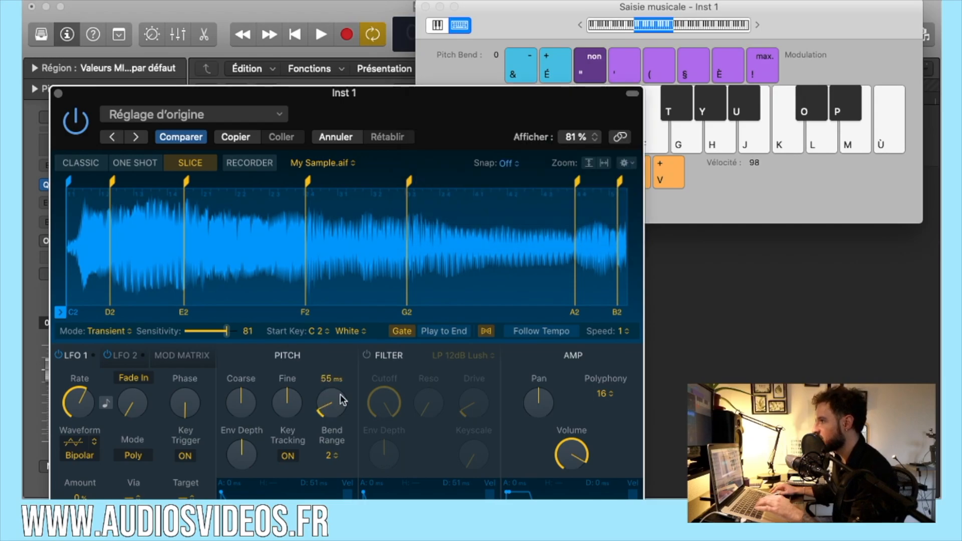
# Raise the Musical Typing octave to C2 and play a run of slices with glide applied.
pyautogui.click(543, 21)
pyautogui.click(601, 180)
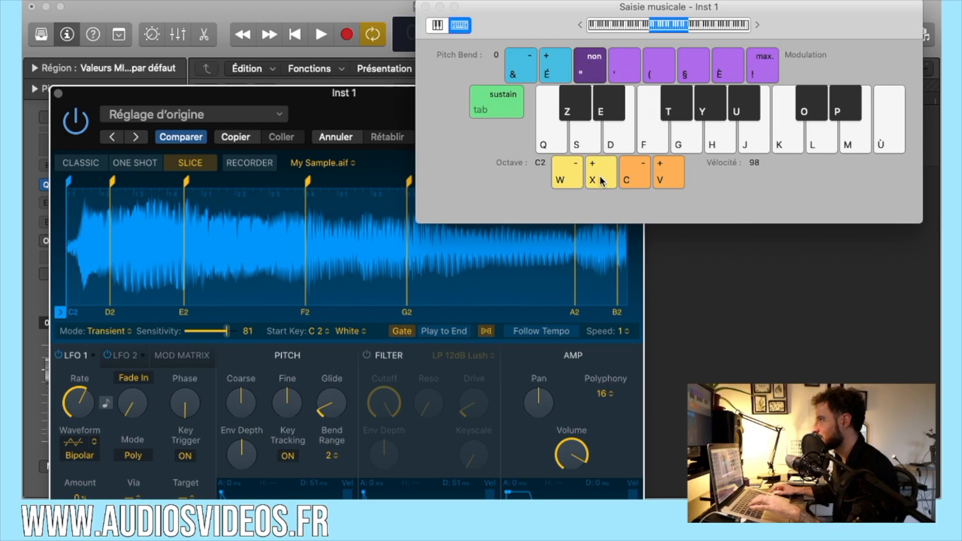
pyautogui.press('d')
pyautogui.press('g')
pyautogui.press('s')
pyautogui.press('f')
pyautogui.press('d')
pyautogui.press('g')
pyautogui.press('f')
pyautogui.press('s')
pyautogui.press('d')
pyautogui.press('f')
pyautogui.press('g')
pyautogui.press('d')
pyautogui.press('s')
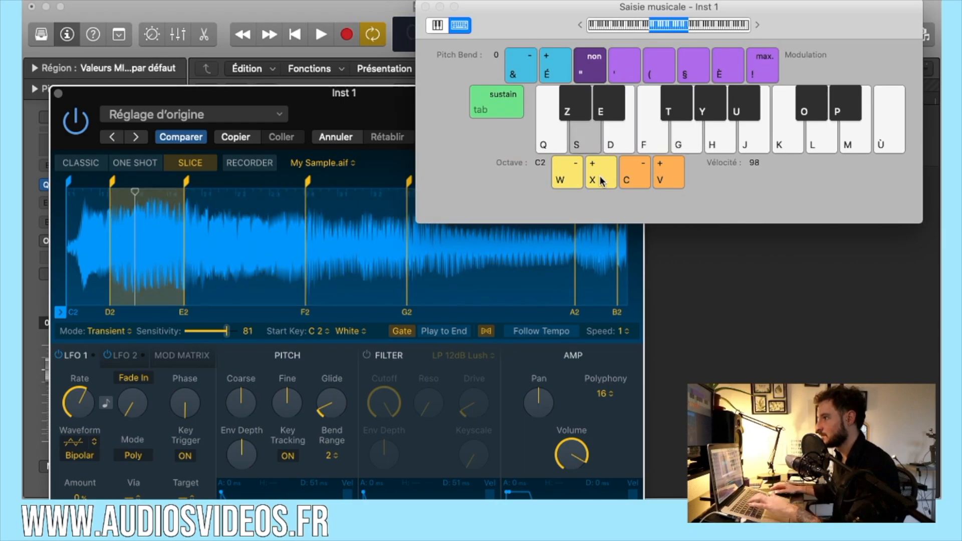
pyautogui.press('f')
pyautogui.press('s')
pyautogui.press('f')
pyautogui.press('d')
pyautogui.press('f')
pyautogui.press('g')
pyautogui.moveTo(128, 401)
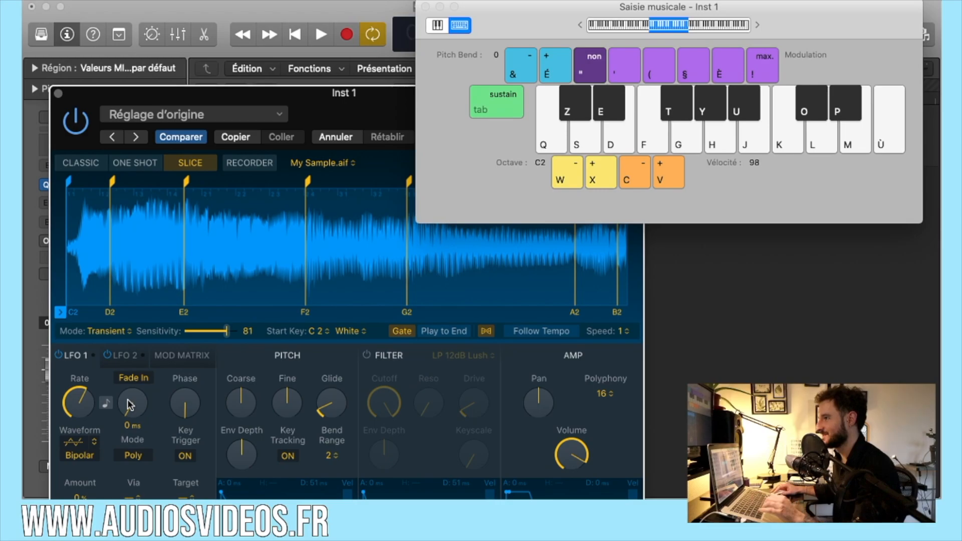